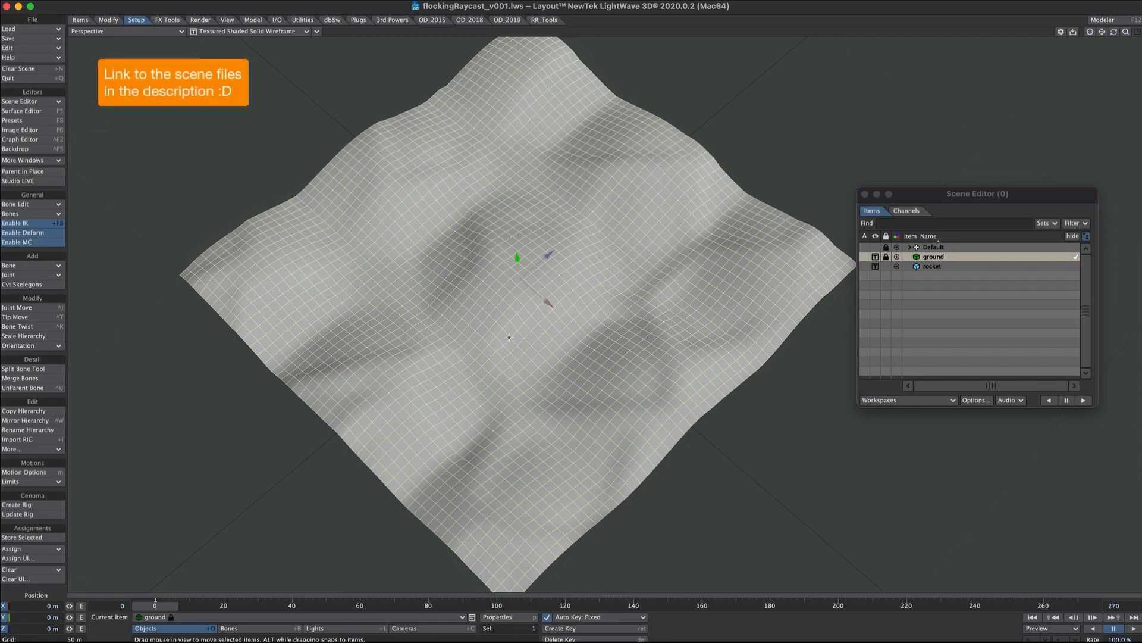
Open the ground surface's node graph and examine the procedural nodes feeding its displacement.
{"action": "key", "text": "F5"}
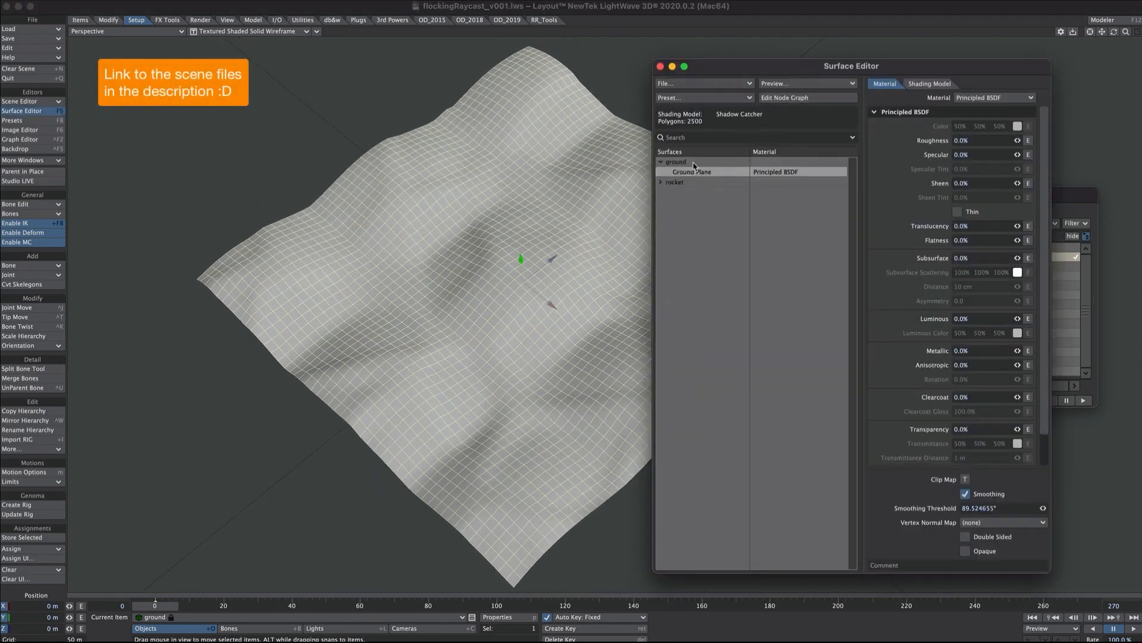
{"action": "left_click", "coordinate": [776, 98]}
{"action": "left_click_drag", "start_coordinate": [493, 318], "coordinate": [749, 483]}
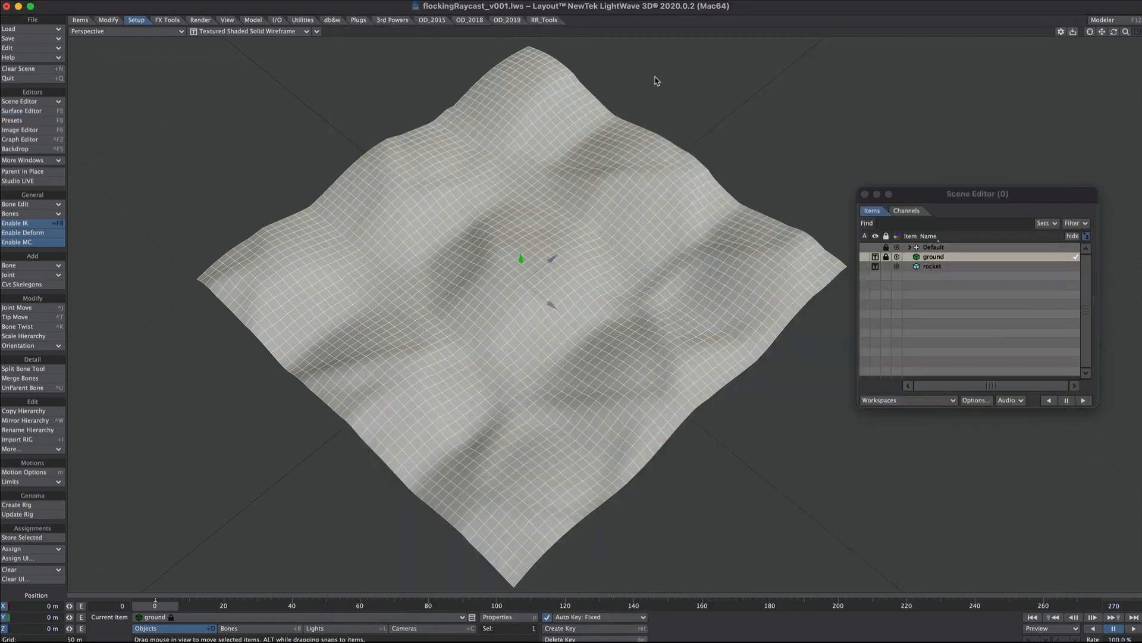
Open the ground object's properties, switch its Surface Displacement modifier off and on, and show the modifier's settings.
{"action": "key", "text": "p"}
{"action": "left_click", "coordinate": [655, 476]}
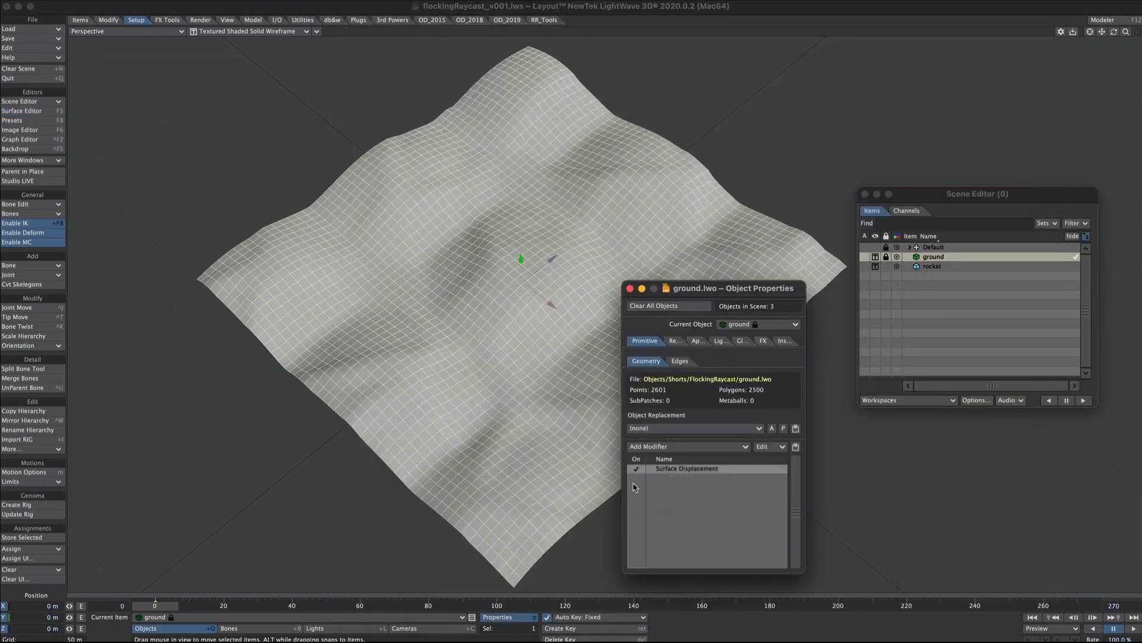
{"action": "left_click", "coordinate": [637, 470]}
{"action": "left_click", "coordinate": [636, 469]}
{"action": "left_click", "coordinate": [680, 469]}
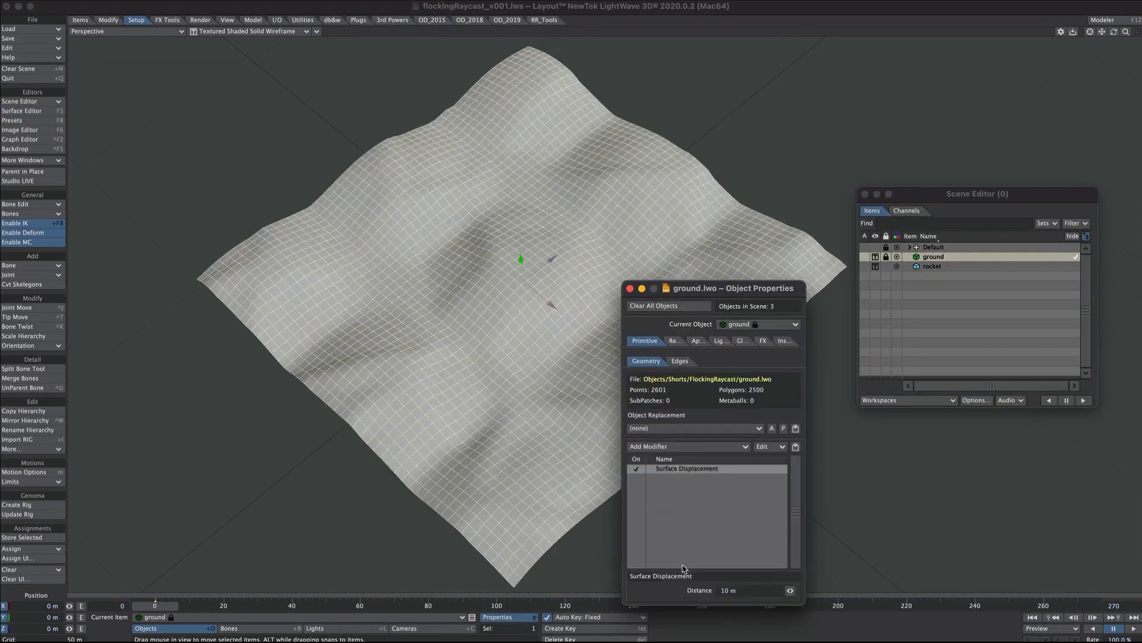
Try a Surface Displacement distance of 30 m on the ground and return it to 10 m.
{"action": "left_click_drag", "start_coordinate": [746, 589], "coordinate": [685, 590]}
{"action": "type", "text": "30"}
{"action": "key", "text": "Return"}
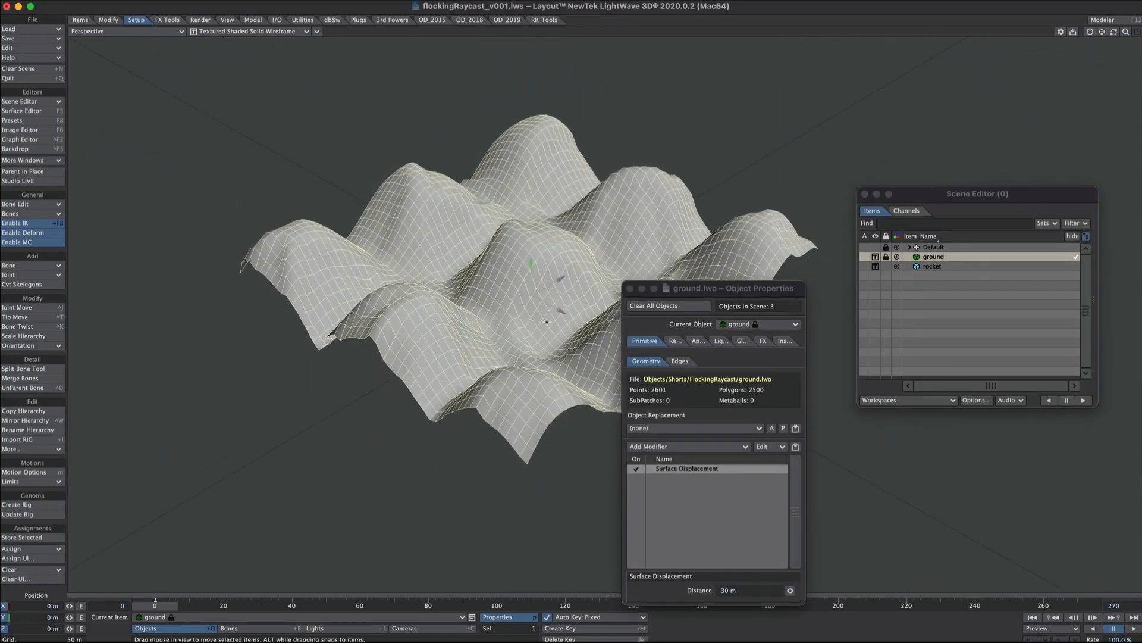
{"action": "left_click_drag", "start_coordinate": [734, 589], "coordinate": [701, 596]}
{"action": "type", "text": "10"}
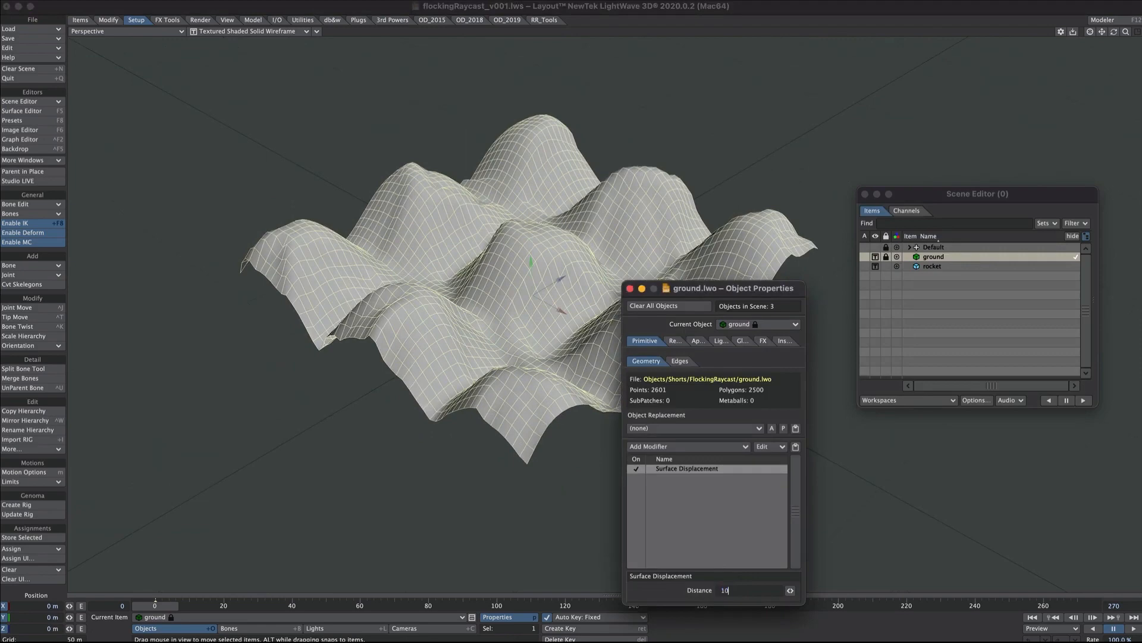
{"action": "key", "text": "Return"}
{"action": "left_click", "coordinate": [630, 288]}
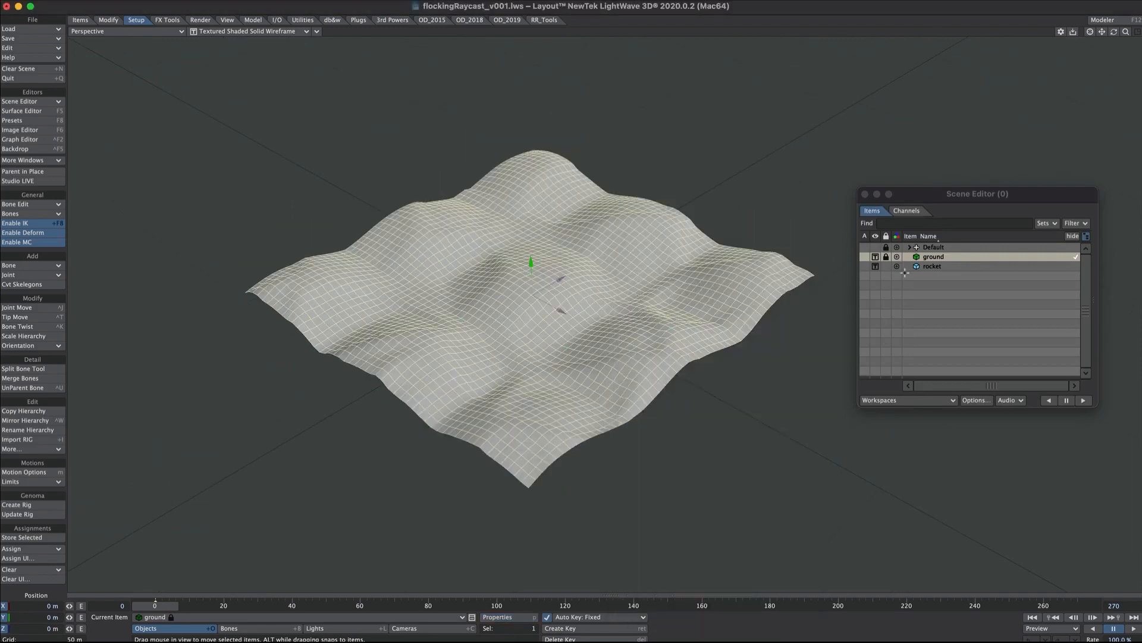
Look at the rocket up close and hide it in the scene.
{"action": "left_click", "coordinate": [907, 268]}
{"action": "left_click", "coordinate": [635, 393]}
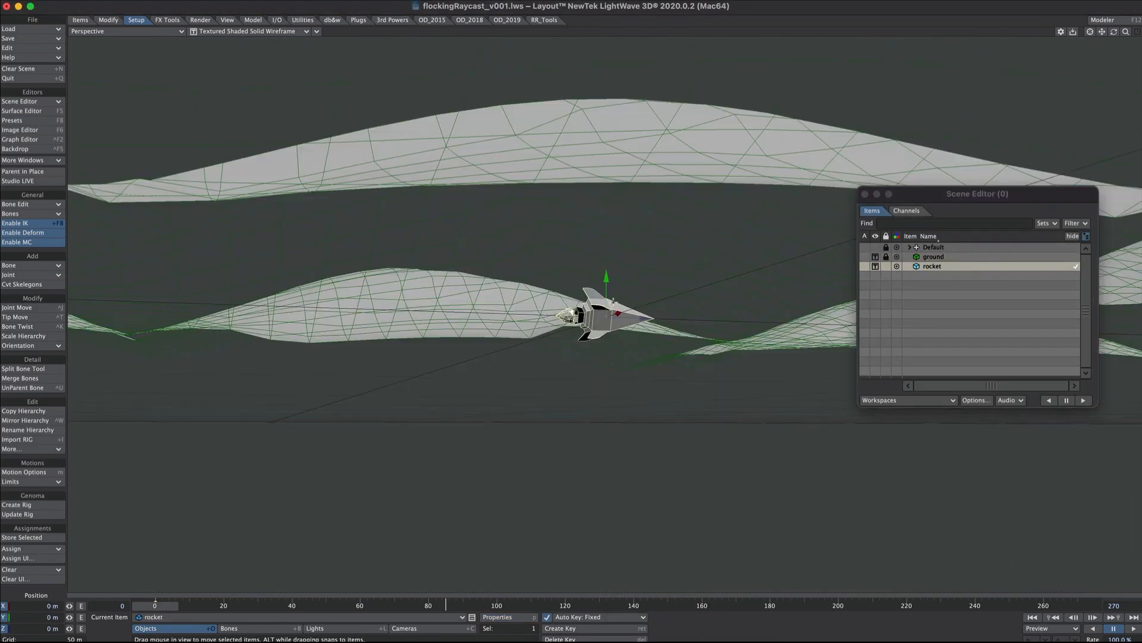
{"action": "left_click", "coordinate": [876, 266]}
{"action": "left_click", "coordinate": [877, 285]}
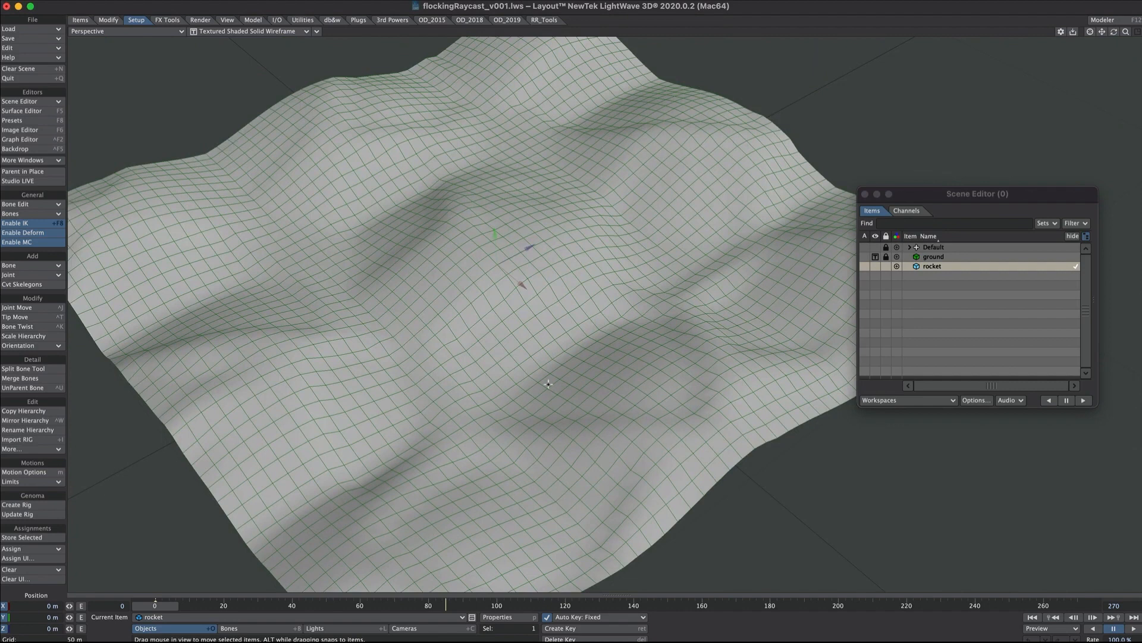
Create two null objects named centre and path.
{"action": "key", "text": "ctrl+n"}
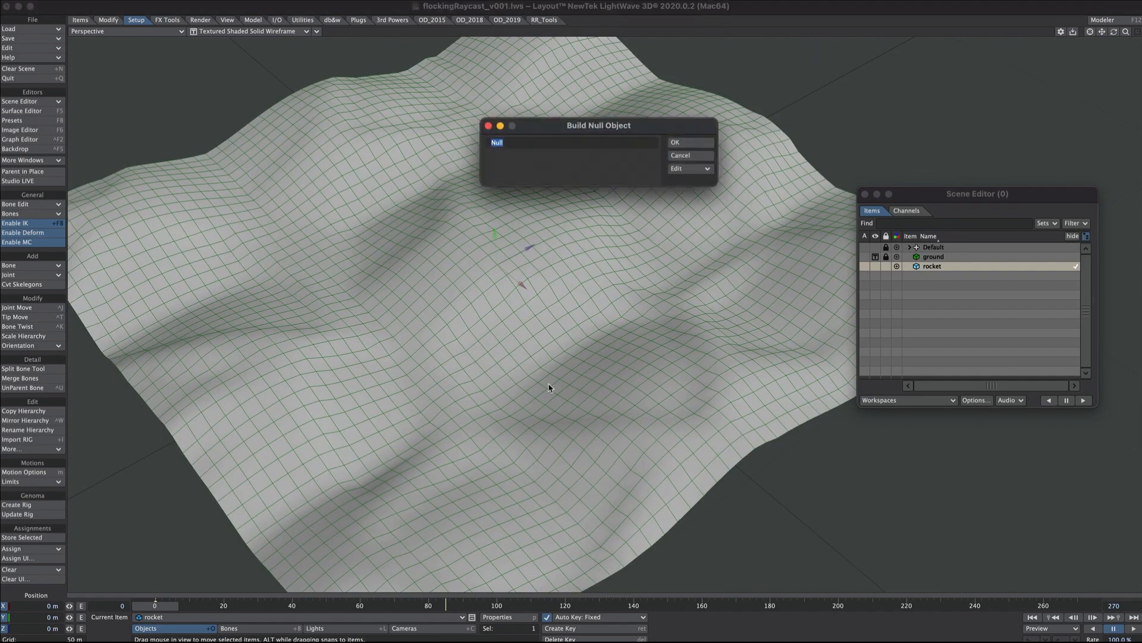
{"action": "type", "text": "centre"}
{"action": "key", "text": "Return"}
{"action": "key", "text": "ctrl+n"}
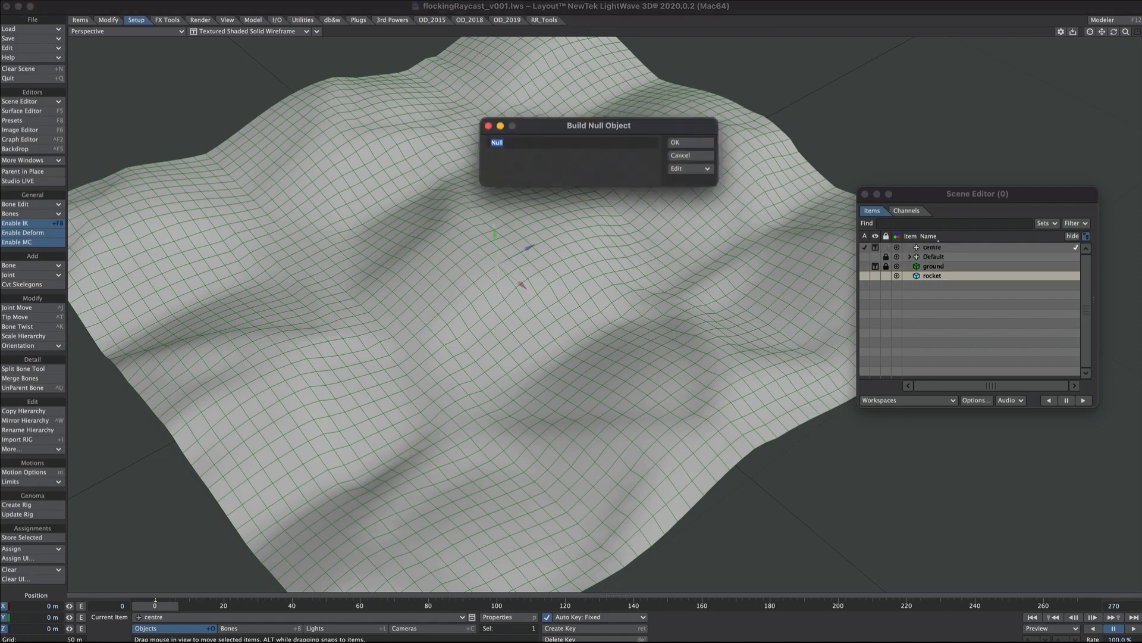
{"action": "type", "text": "path"}
{"action": "key", "text": "Return"}
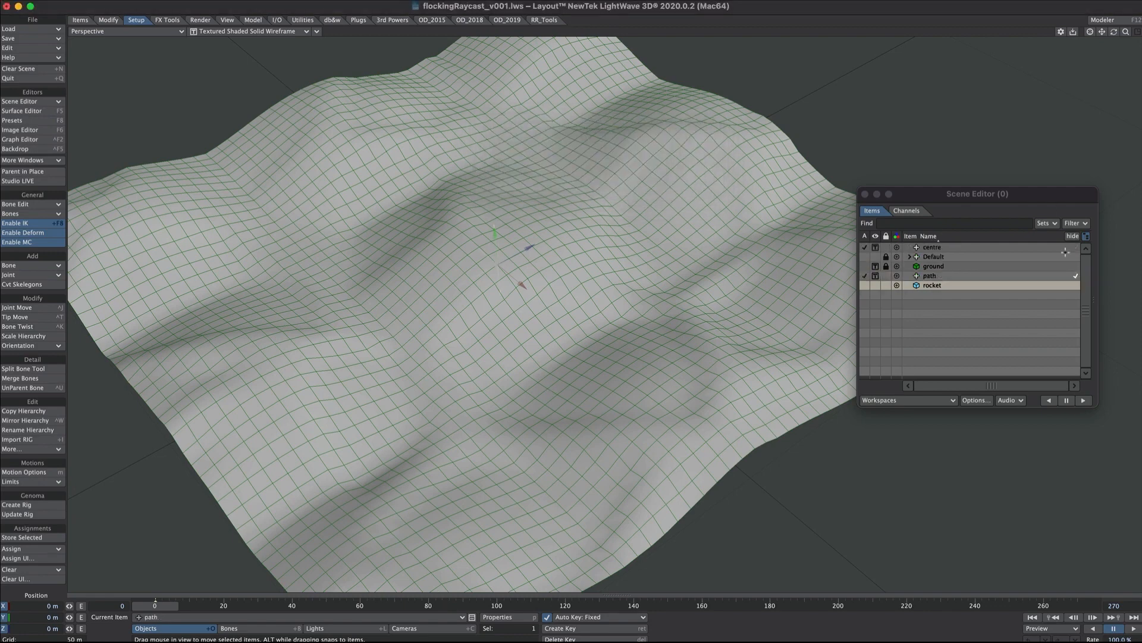
Sort the scene items by sequence, parent path to centre, and offset path along Z to about -22.8 m.
{"action": "left_click", "coordinate": [932, 236]}
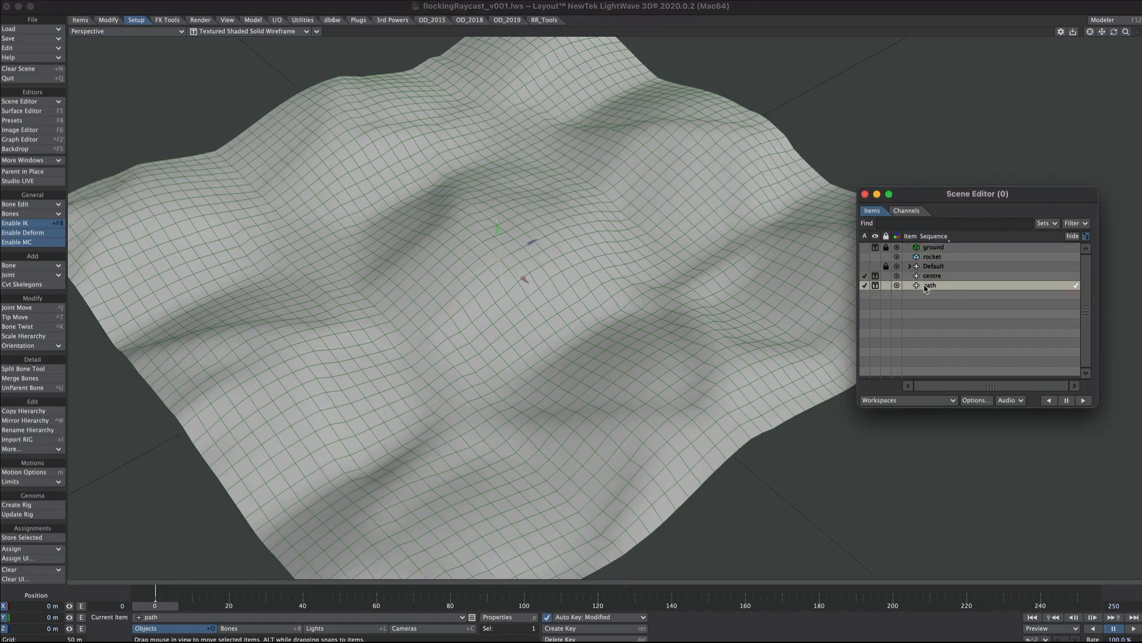
{"action": "left_click_drag", "start_coordinate": [926, 290], "coordinate": [930, 277]}
{"action": "left_click_drag", "start_coordinate": [533, 244], "coordinate": [388, 354]}
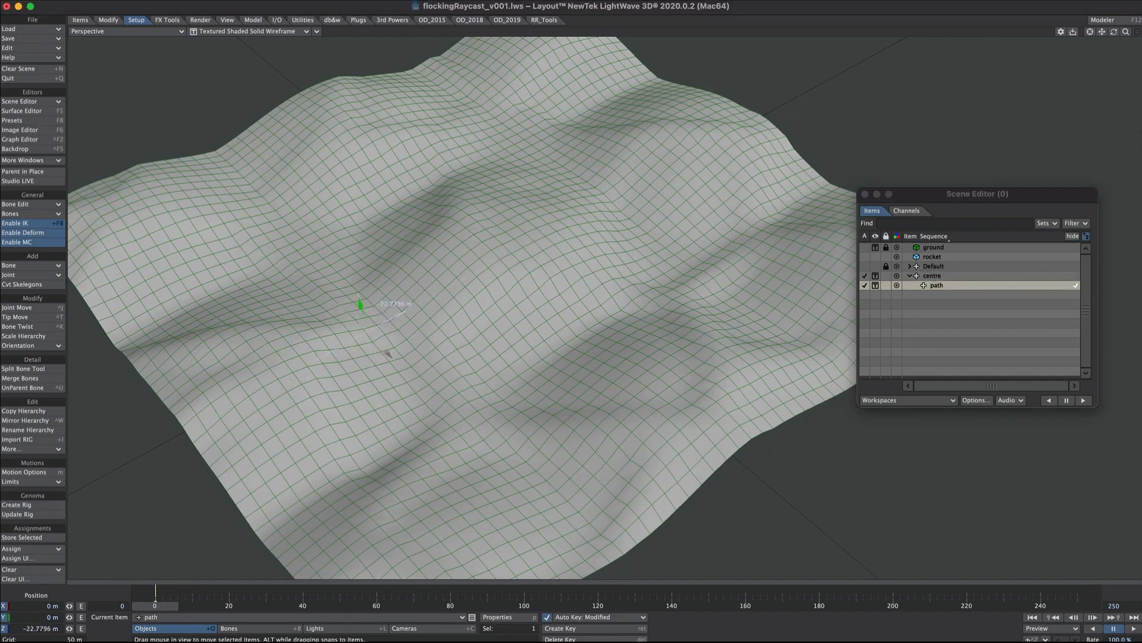
Key the centre null's heading rotation at -360° on frame 100.
{"action": "left_click", "coordinate": [935, 278]}
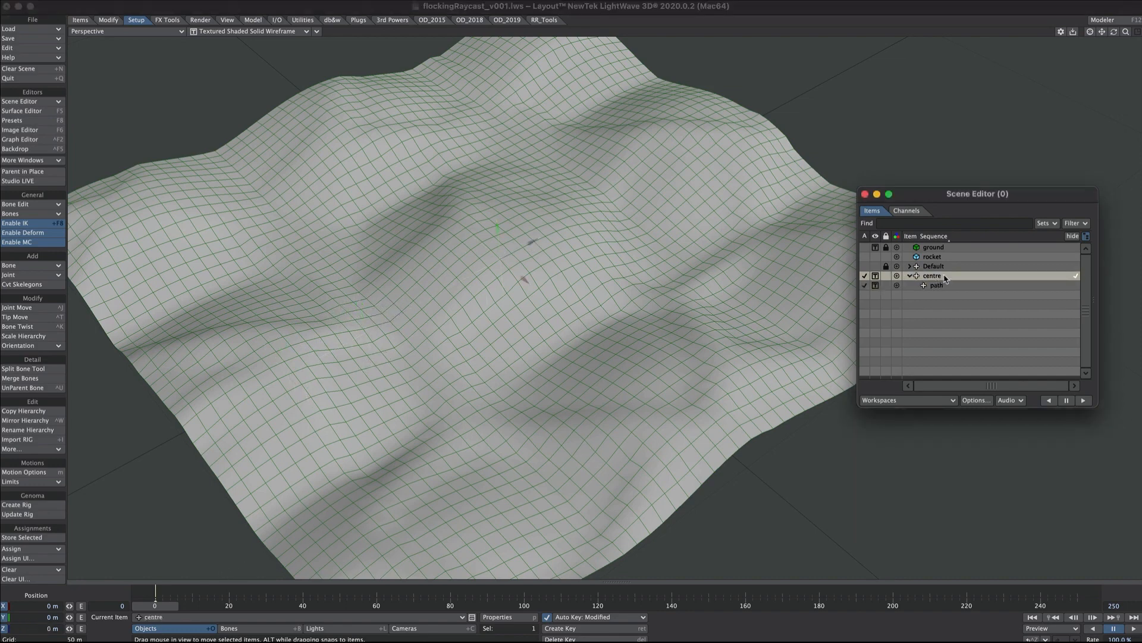
{"action": "left_click", "coordinate": [526, 605]}
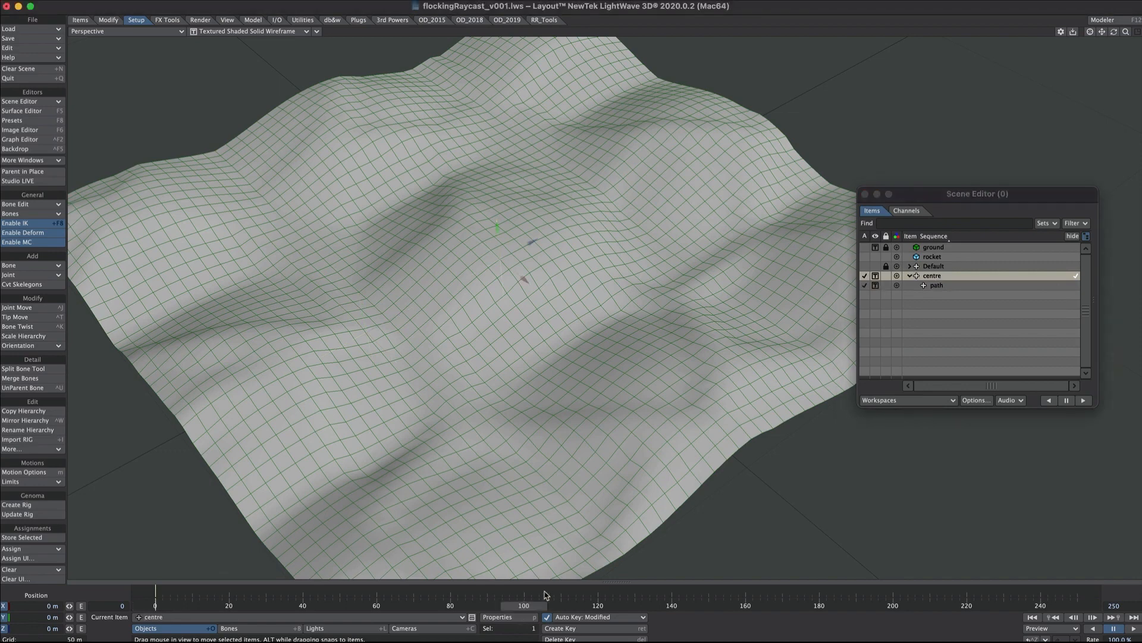
{"action": "key", "text": "y"}
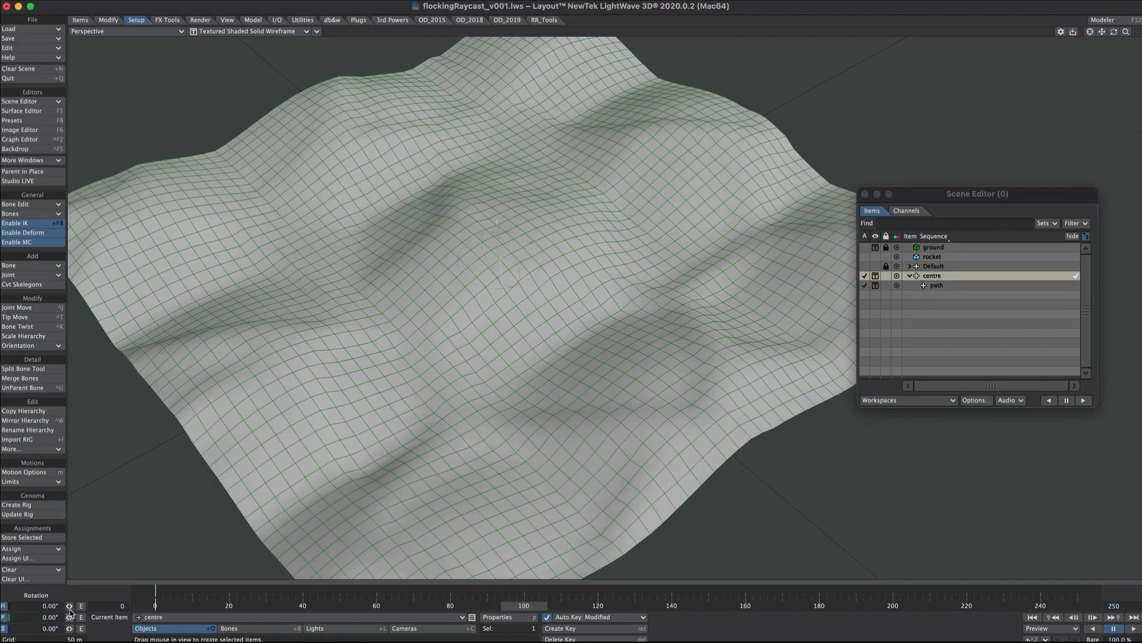
{"action": "left_click", "coordinate": [70, 607]}
{"action": "left_click", "coordinate": [30, 606]}
{"action": "type", "text": "-360"}
{"action": "key", "text": "Tab"}
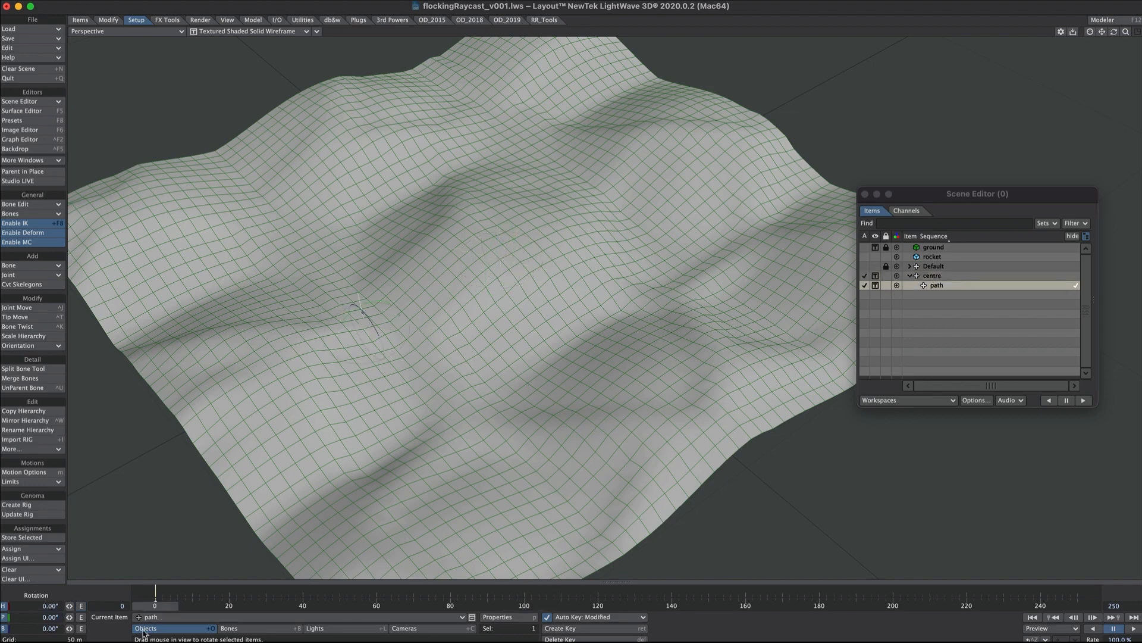
Scrub the first frames of the timeline to preview the path null's orbit, and return to frame 0.
{"action": "left_click_drag", "start_coordinate": [152, 605], "coordinate": [204, 605]}
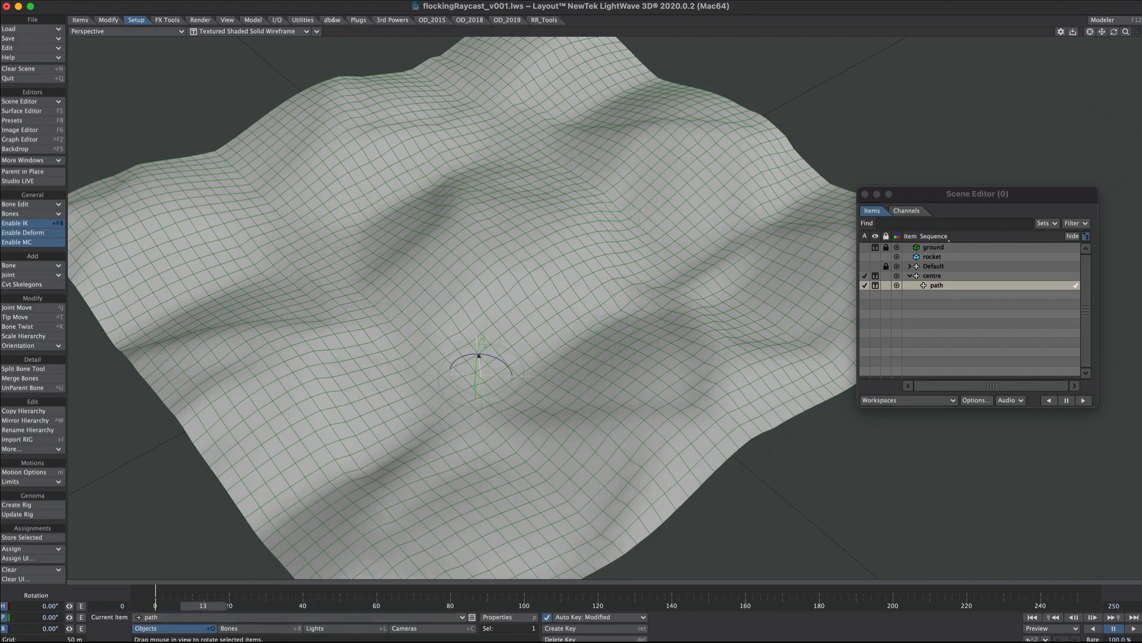
{"action": "left_click_drag", "start_coordinate": [203, 605], "coordinate": [155, 605]}
{"action": "key", "text": "t"}
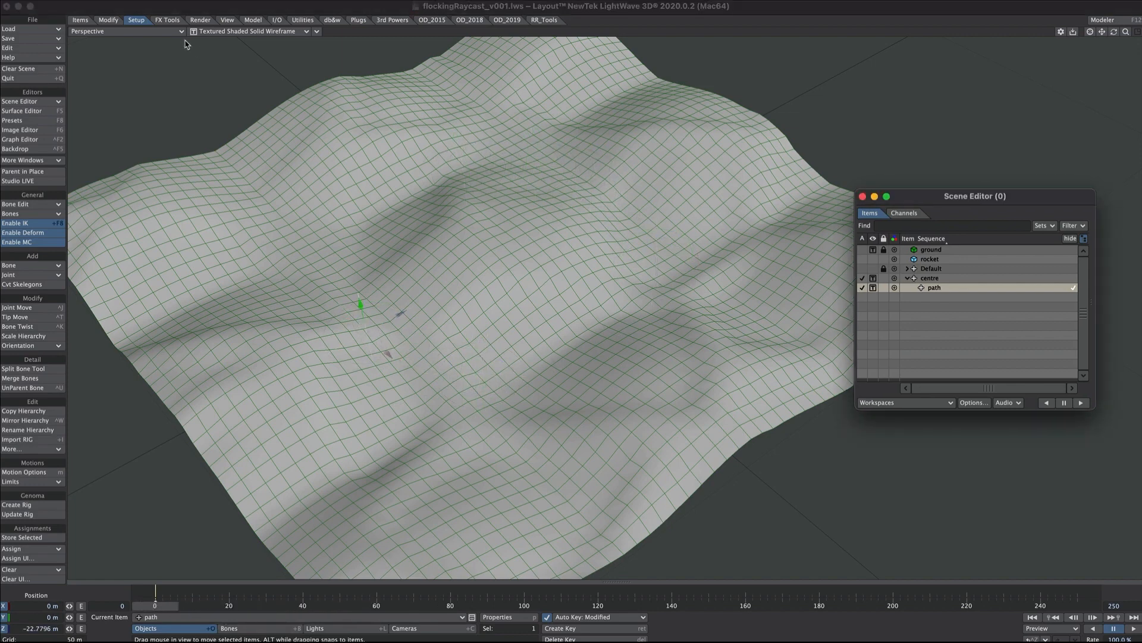
Add a new Path-type director through the Flocking master.
{"action": "left_click", "coordinate": [168, 20]}
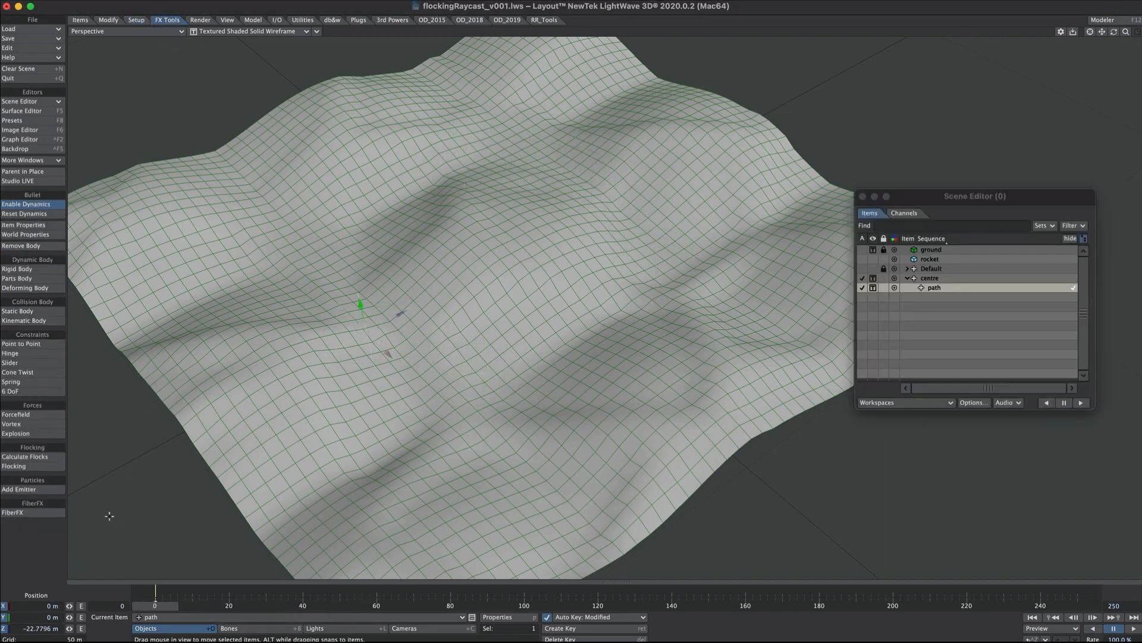
{"action": "left_click", "coordinate": [31, 466]}
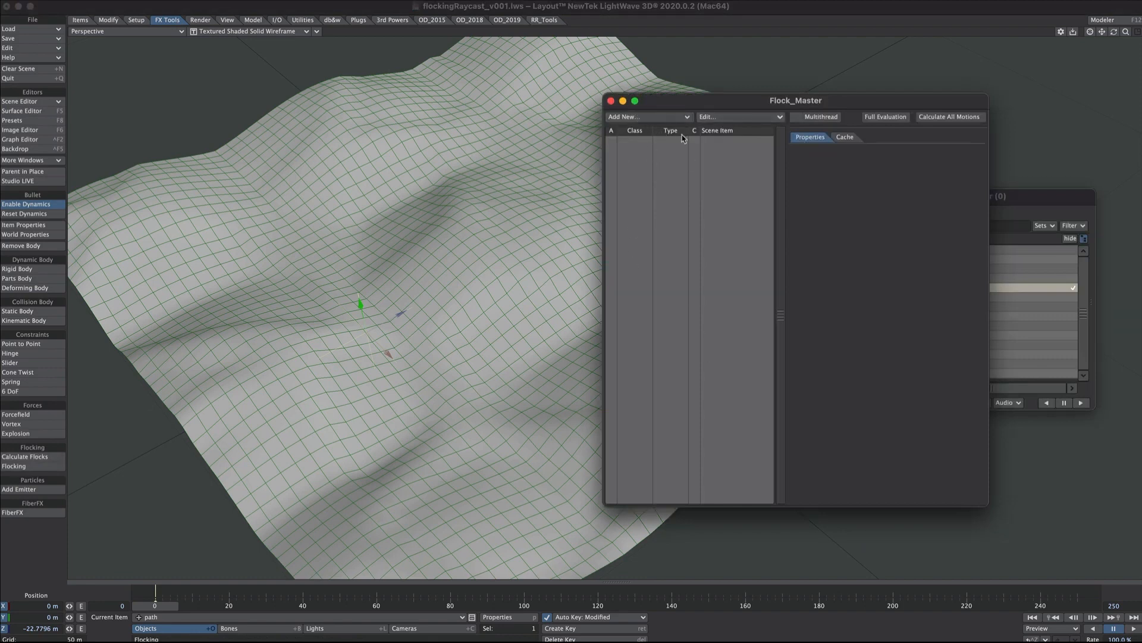
{"action": "left_click", "coordinate": [635, 119]}
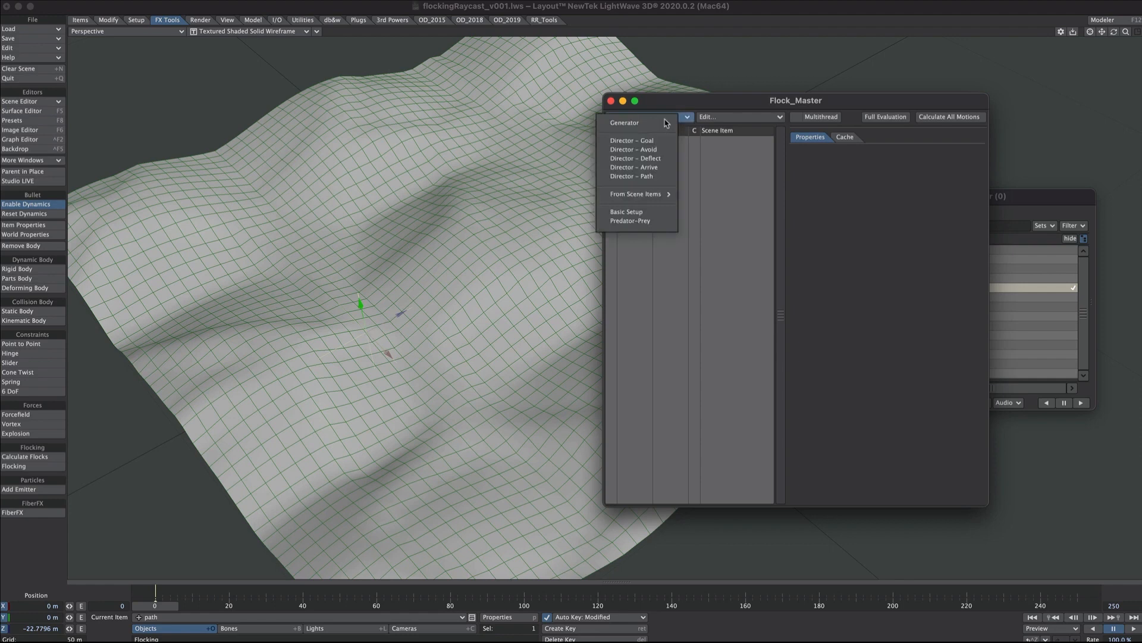
{"action": "left_click", "coordinate": [658, 177]}
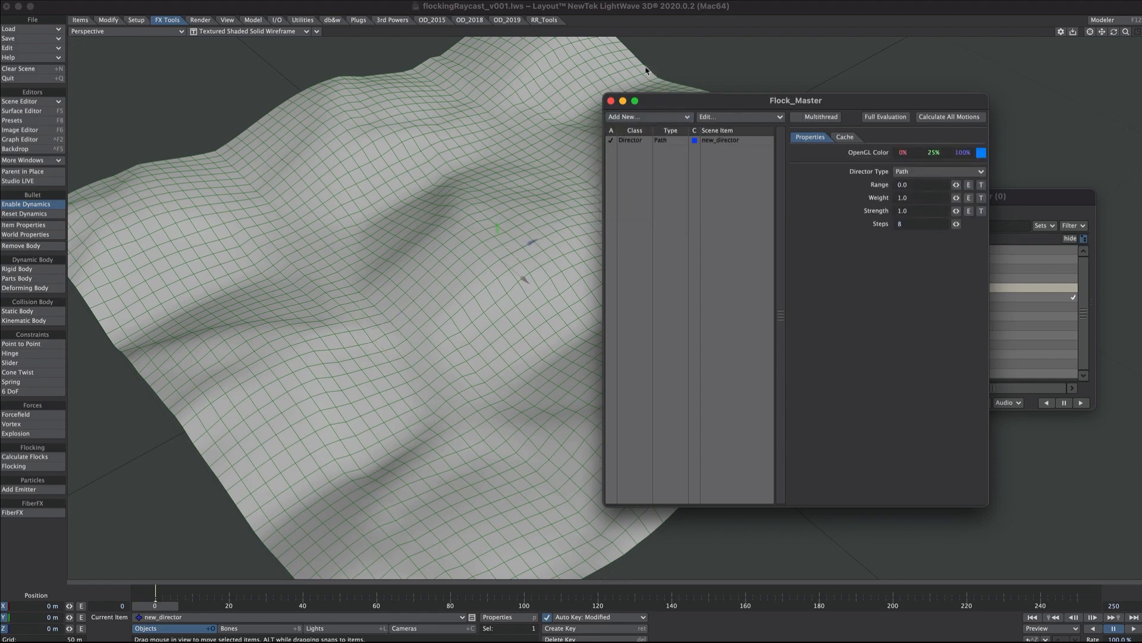
Try parenting the new director to centre with a Z offset of about -24.3 m, and clear it from the scene.
{"action": "left_click", "coordinate": [611, 101]}
{"action": "left_click_drag", "start_coordinate": [927, 300], "coordinate": [929, 278]}
{"action": "left_click_drag", "start_coordinate": [541, 244], "coordinate": [398, 322]}
{"action": "key", "text": "minus"}
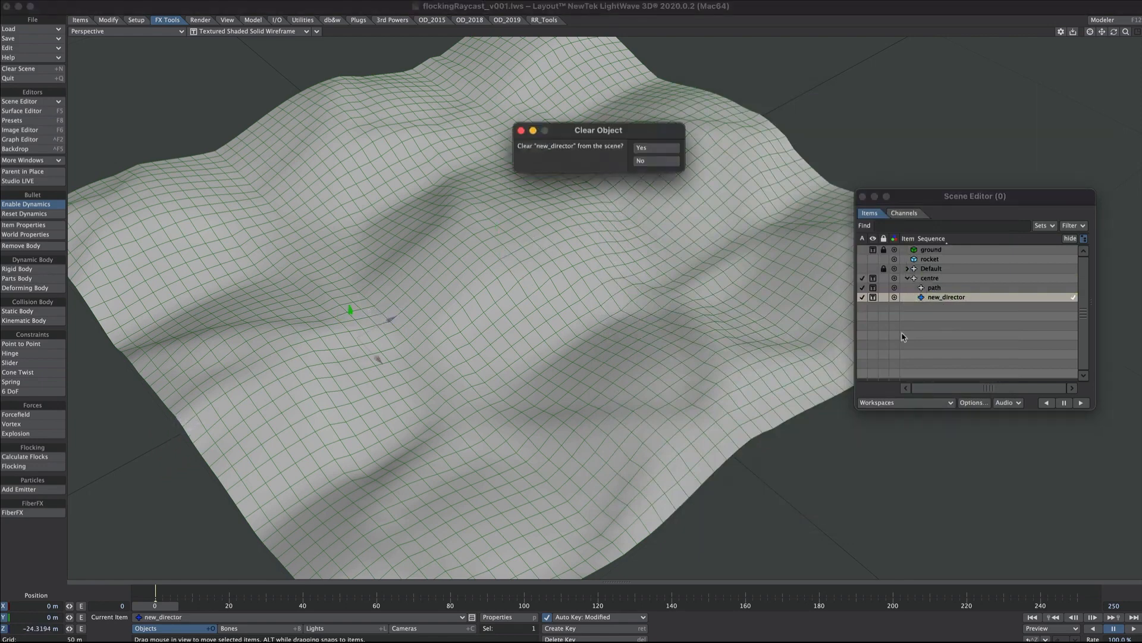
{"action": "left_click", "coordinate": [646, 147]}
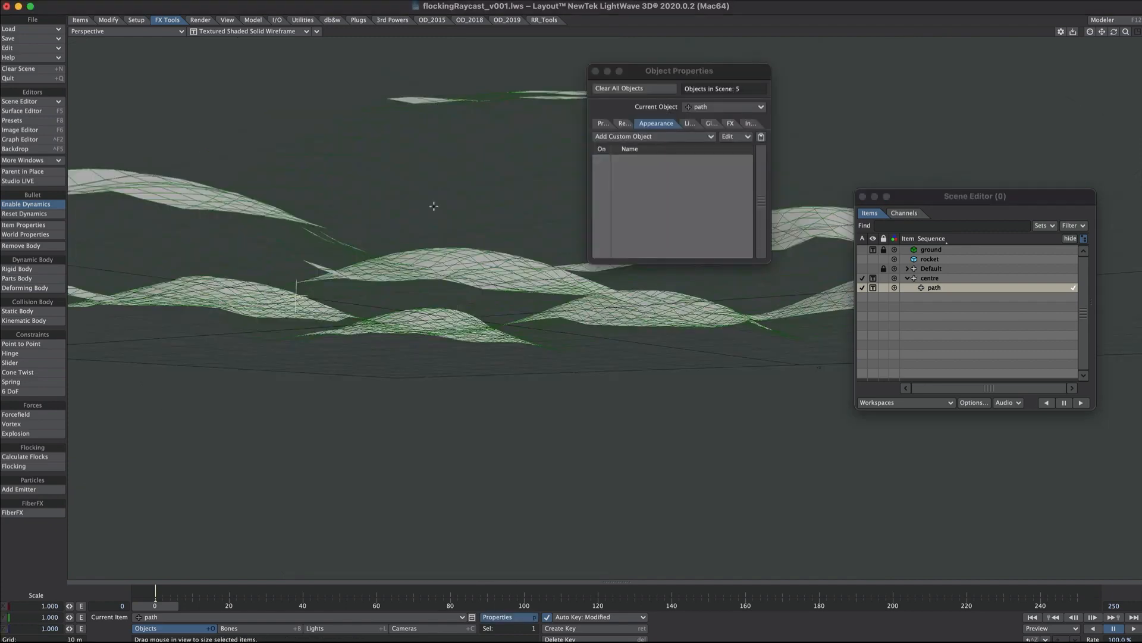
Add a Flock Director custom object to the path null and set its director type to Path.
{"action": "left_click_drag", "start_coordinate": [373, 252], "coordinate": [382, 287], "text": "alt"}
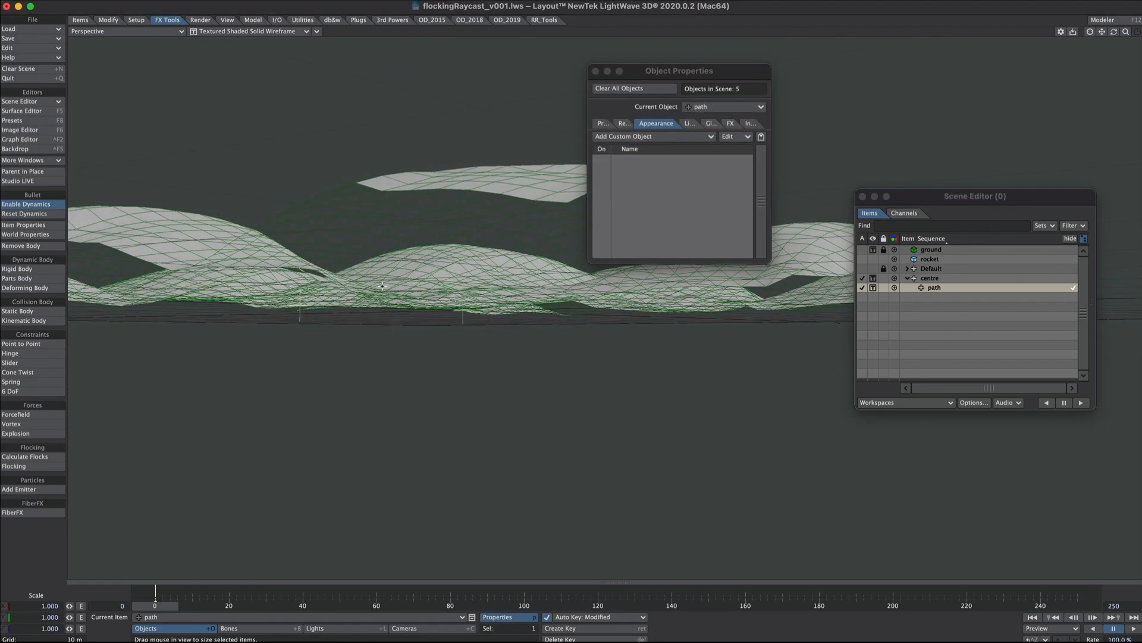
{"action": "left_click_drag", "start_coordinate": [481, 244], "coordinate": [584, 138], "text": "alt"}
{"action": "left_click", "coordinate": [608, 135]}
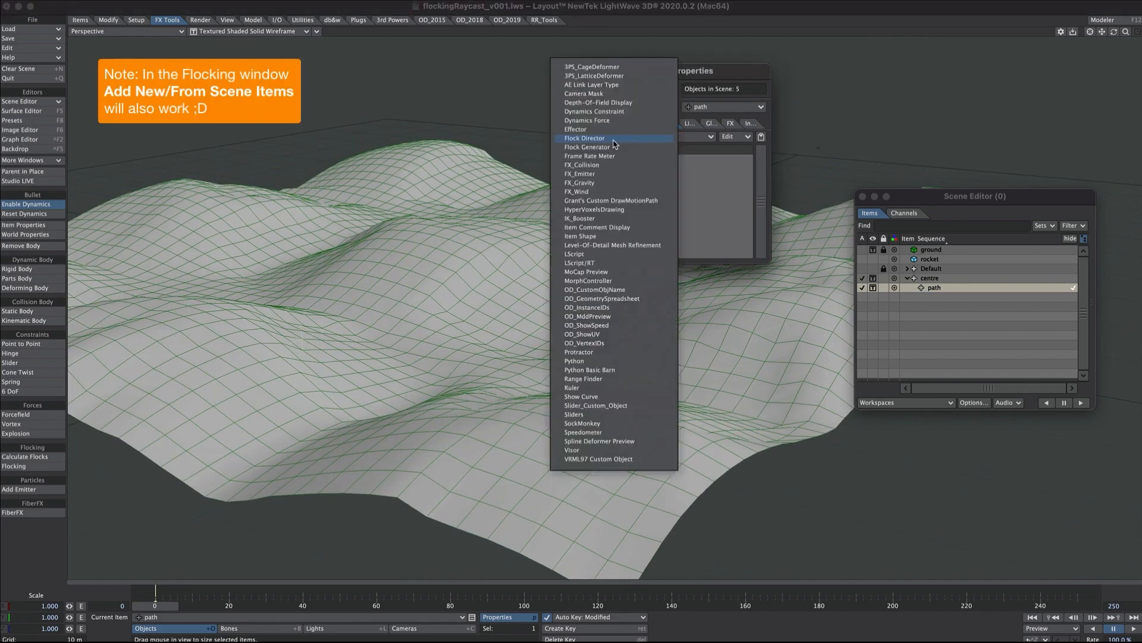
{"action": "left_click", "coordinate": [628, 139]}
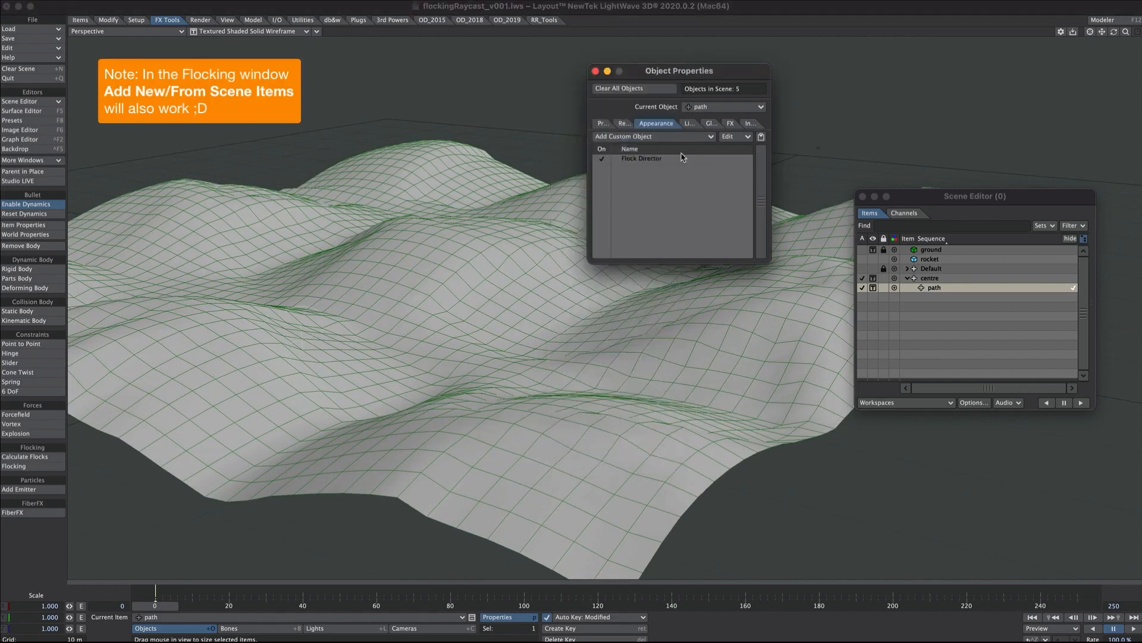
{"action": "left_click", "coordinate": [648, 160]}
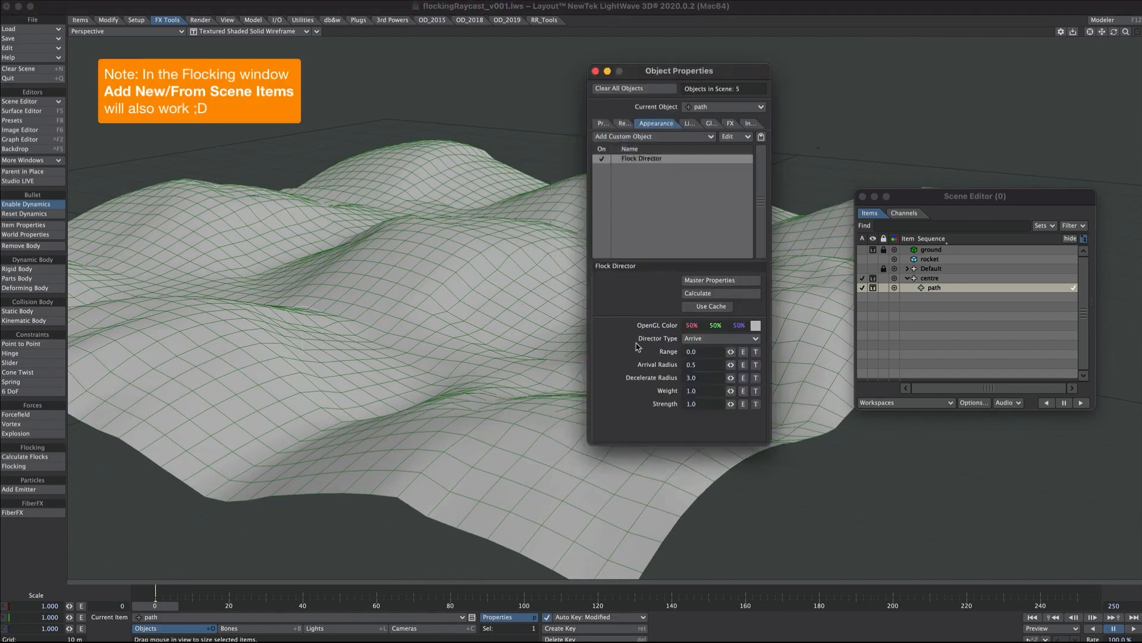
{"action": "left_click", "coordinate": [702, 339]}
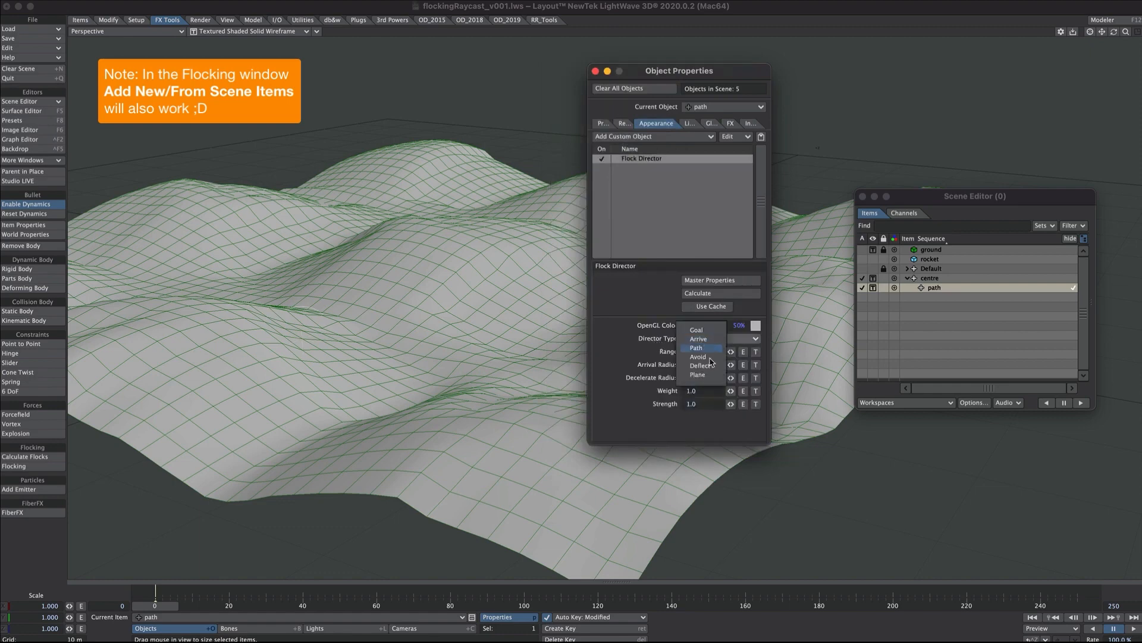
{"action": "left_click", "coordinate": [697, 347]}
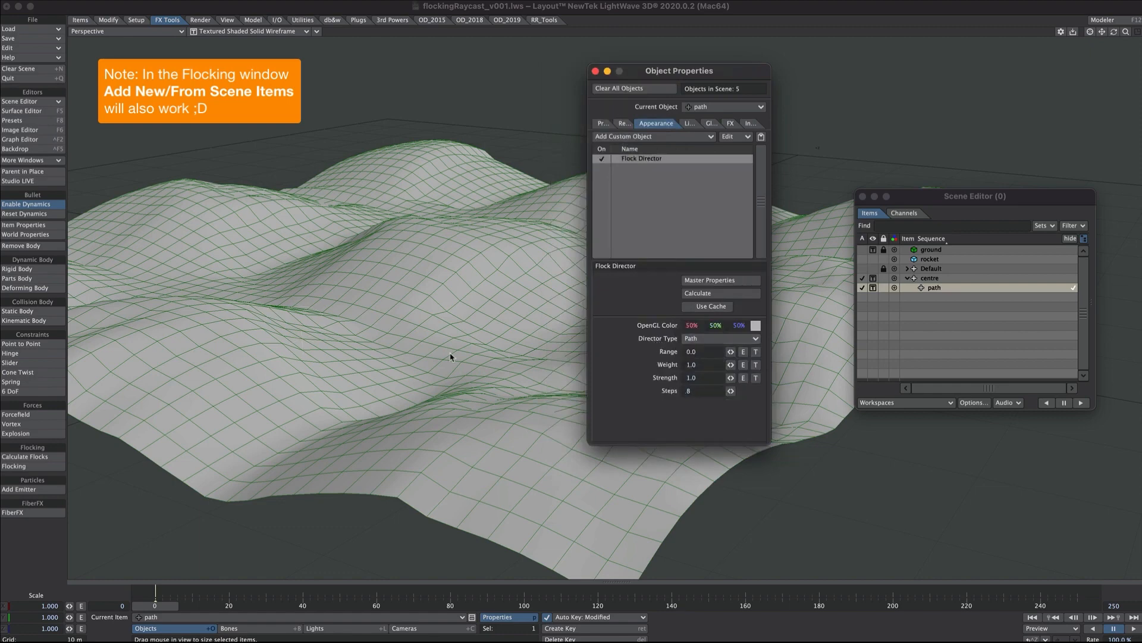
Set the Flock Director's OpenGL color to magenta (75%, 0%, 56%) and view the path it draws.
{"action": "left_click", "coordinate": [453, 352]}
{"action": "left_click", "coordinate": [756, 325]}
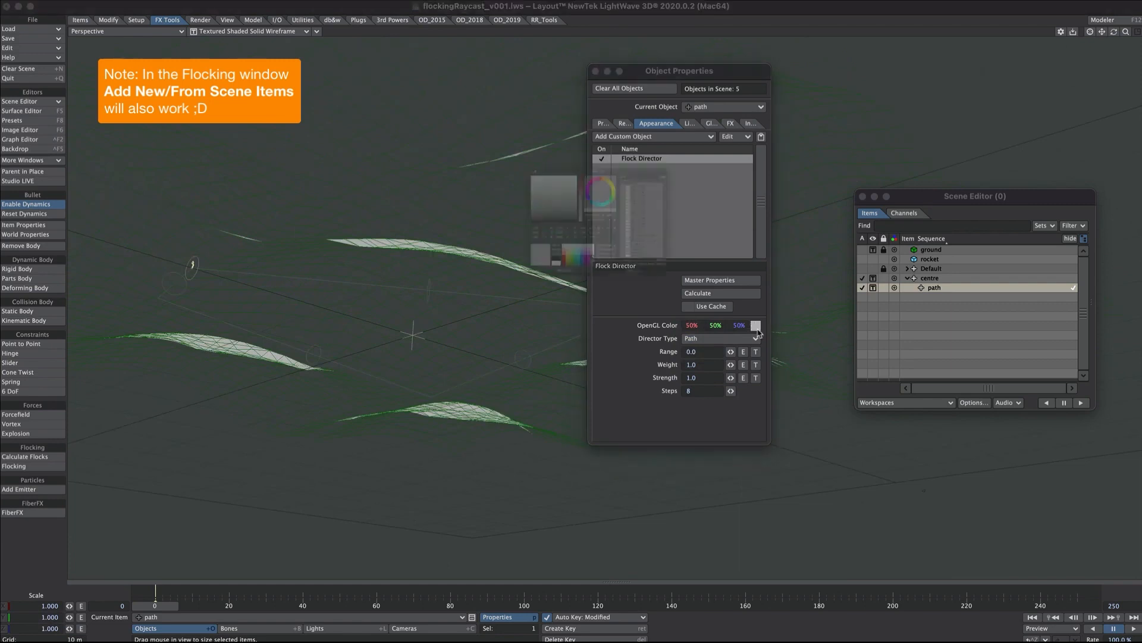
{"action": "left_click", "coordinate": [567, 338]}
{"action": "left_click", "coordinate": [481, 384]}
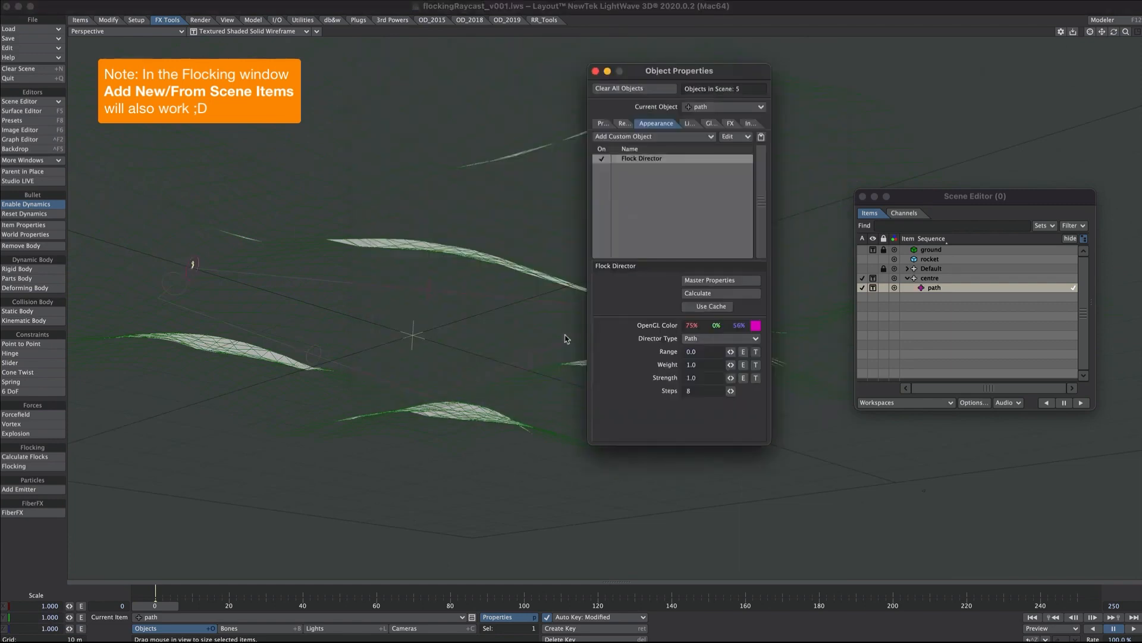
{"action": "left_click_drag", "start_coordinate": [339, 259], "coordinate": [373, 279], "text": "alt"}
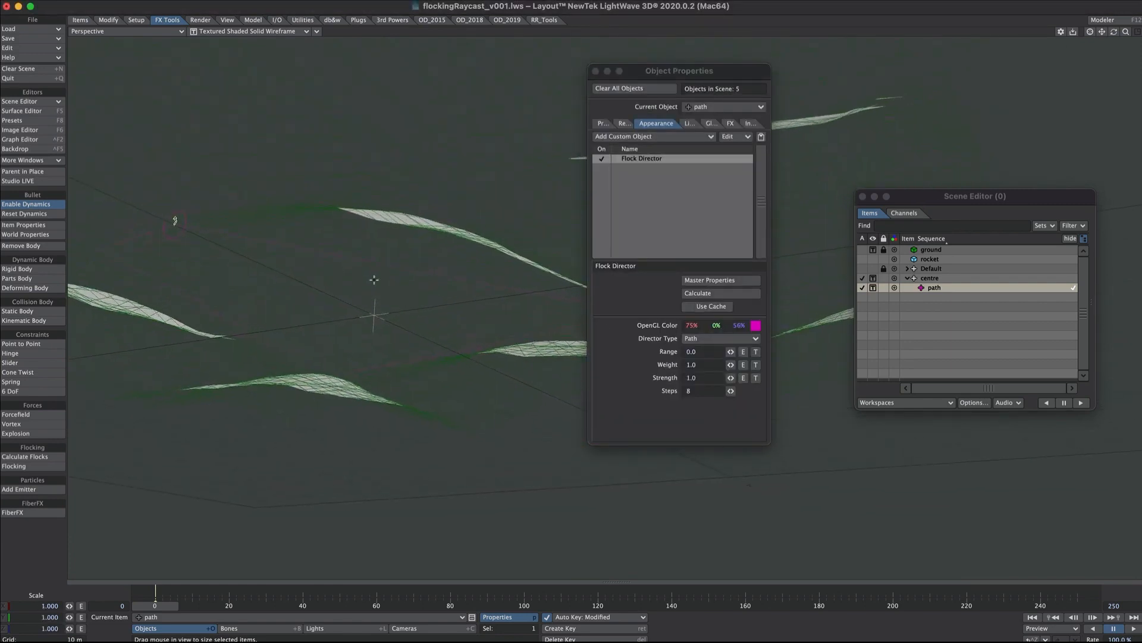
Calculate the path's Flock Director and set its Steps to 70.
{"action": "left_click", "coordinate": [701, 293]}
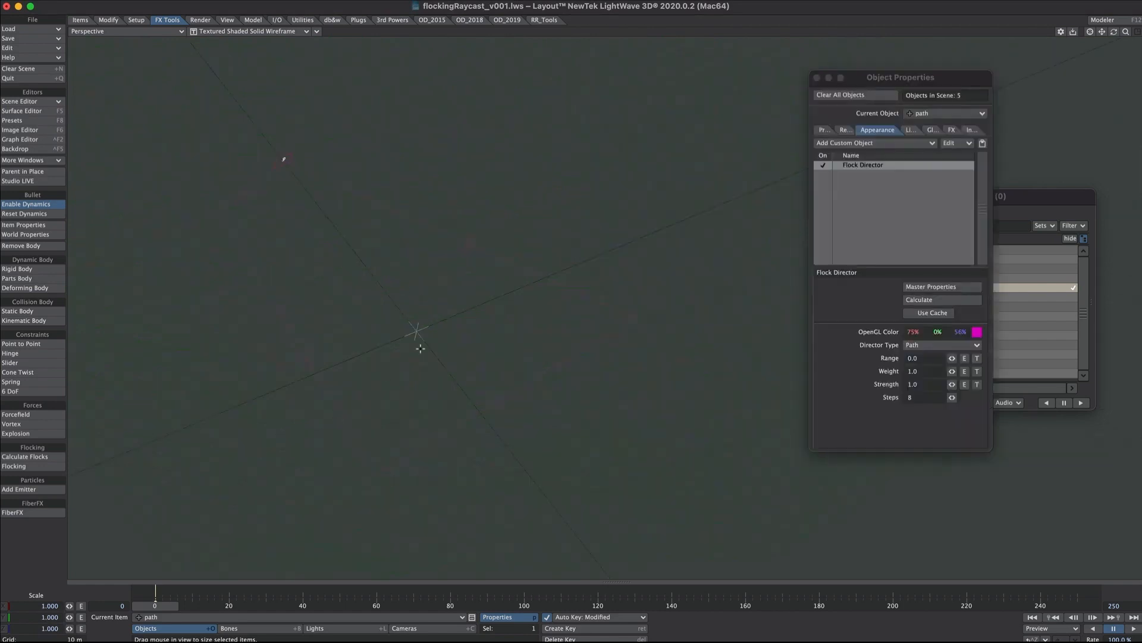
{"action": "left_click_drag", "start_coordinate": [477, 272], "coordinate": [439, 323], "text": "ctrl+alt"}
{"action": "mouse_move", "coordinate": [951, 397]}
{"action": "left_mouse_down"}
{"action": "mouse_move", "coordinate": [976, 397]}
{"action": "mouse_move", "coordinate": [928, 397]}
{"action": "left_mouse_up"}
{"action": "left_click_drag", "start_coordinate": [428, 452], "coordinate": [399, 213], "text": "alt"}
{"action": "left_click_drag", "start_coordinate": [538, 235], "coordinate": [565, 351], "text": "alt"}
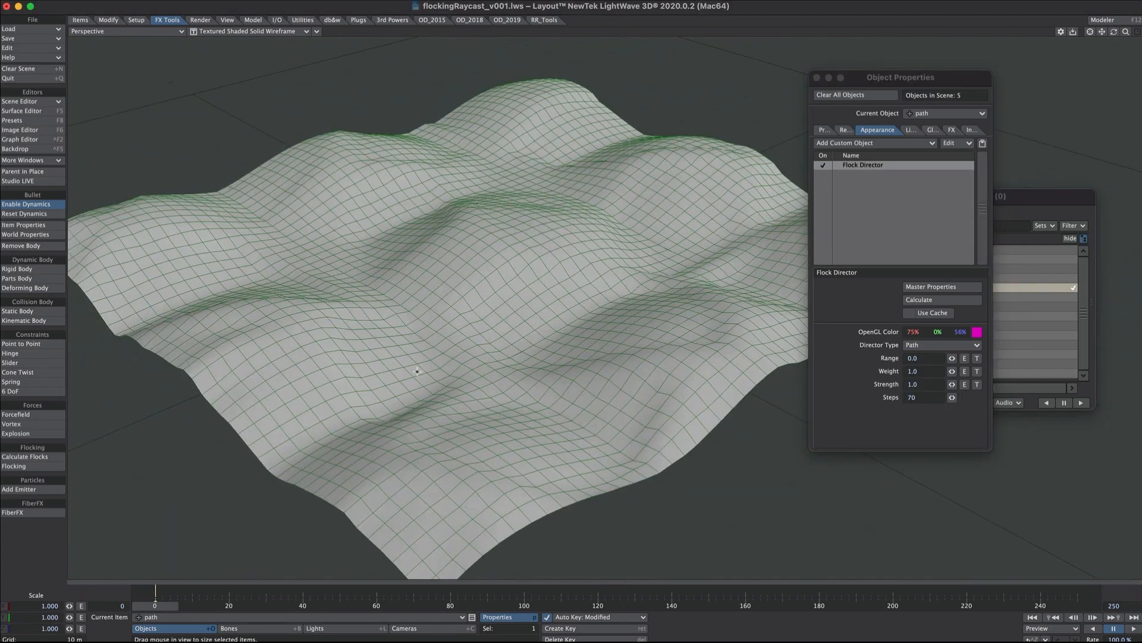
{"action": "left_click_drag", "start_coordinate": [418, 371], "coordinate": [512, 369]}
{"action": "mouse_move", "coordinate": [164, 607]}
{"action": "left_mouse_down"}
{"action": "mouse_move", "coordinate": [304, 606]}
{"action": "mouse_move", "coordinate": [164, 607]}
{"action": "left_mouse_up"}
{"action": "key", "text": "p"}
{"action": "left_click", "coordinate": [941, 286]}
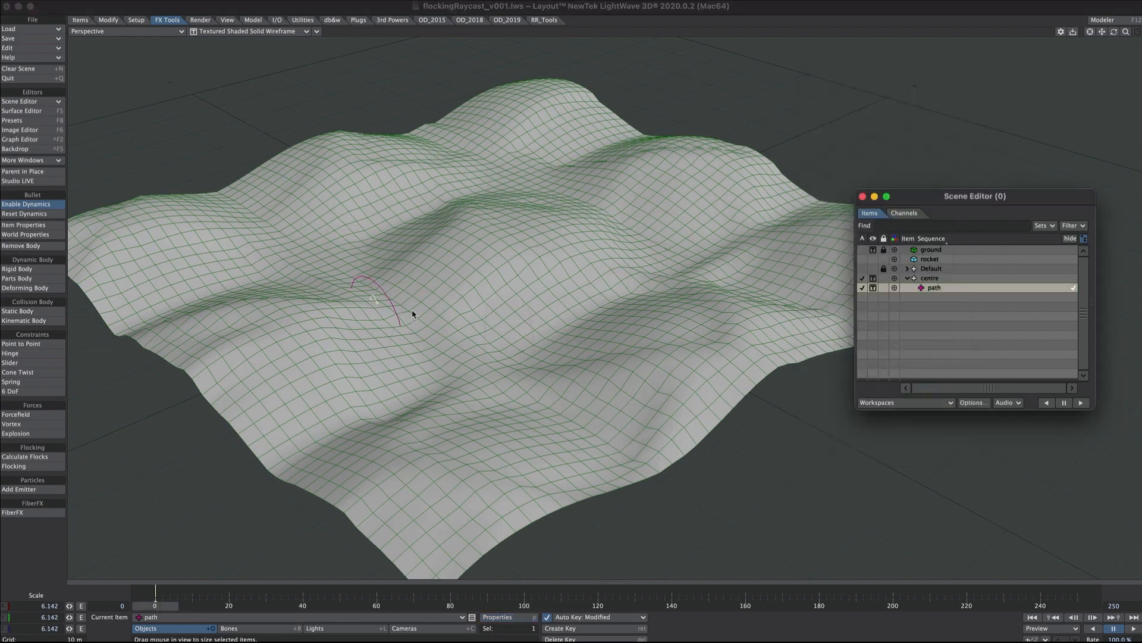
Move the path null away from the centre null to a Z position of about -30.1 m.
{"action": "key", "text": "t"}
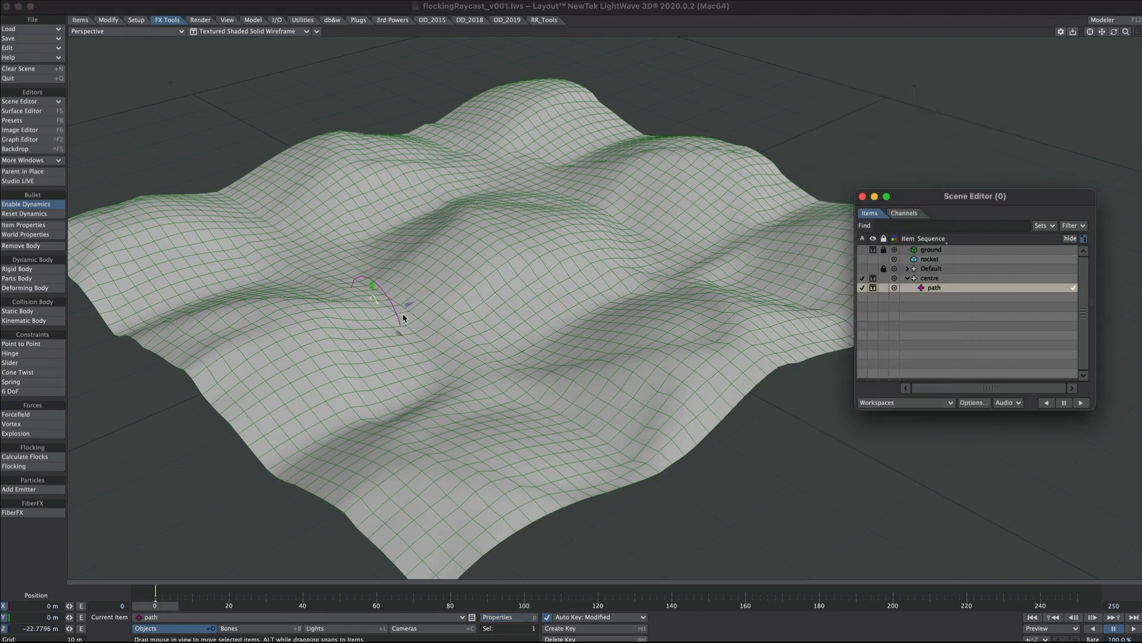
{"action": "left_click_drag", "start_coordinate": [397, 316], "coordinate": [334, 256]}
{"action": "left_click_drag", "start_coordinate": [520, 321], "coordinate": [701, 223], "text": "alt"}
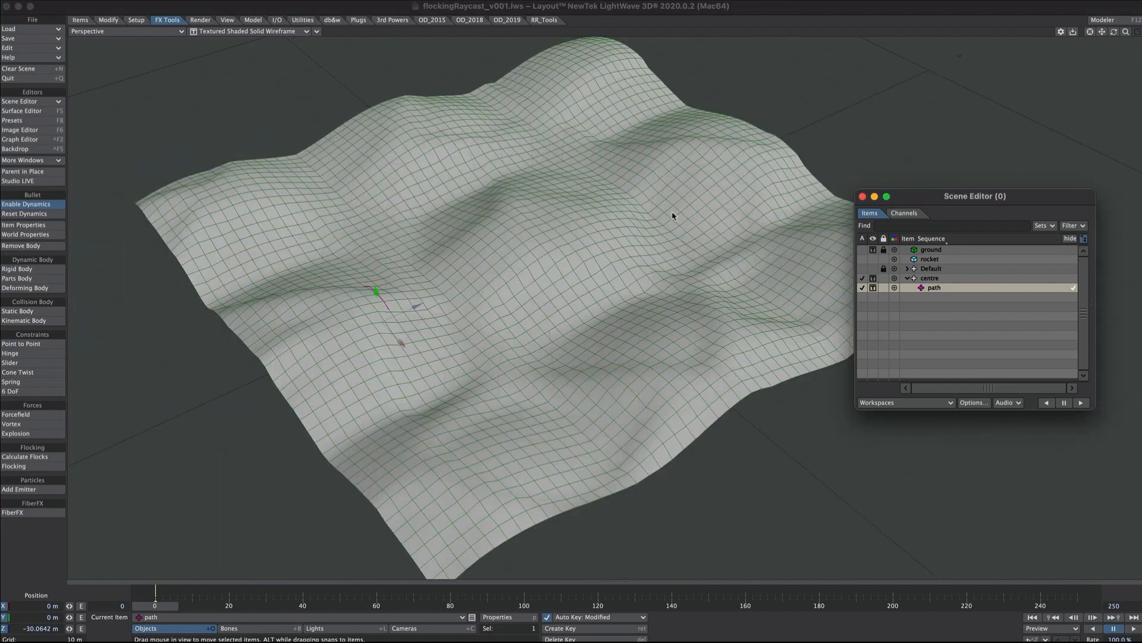
Add a new flock Generator to the scene through the Flocking master.
{"action": "left_click", "coordinate": [38, 466]}
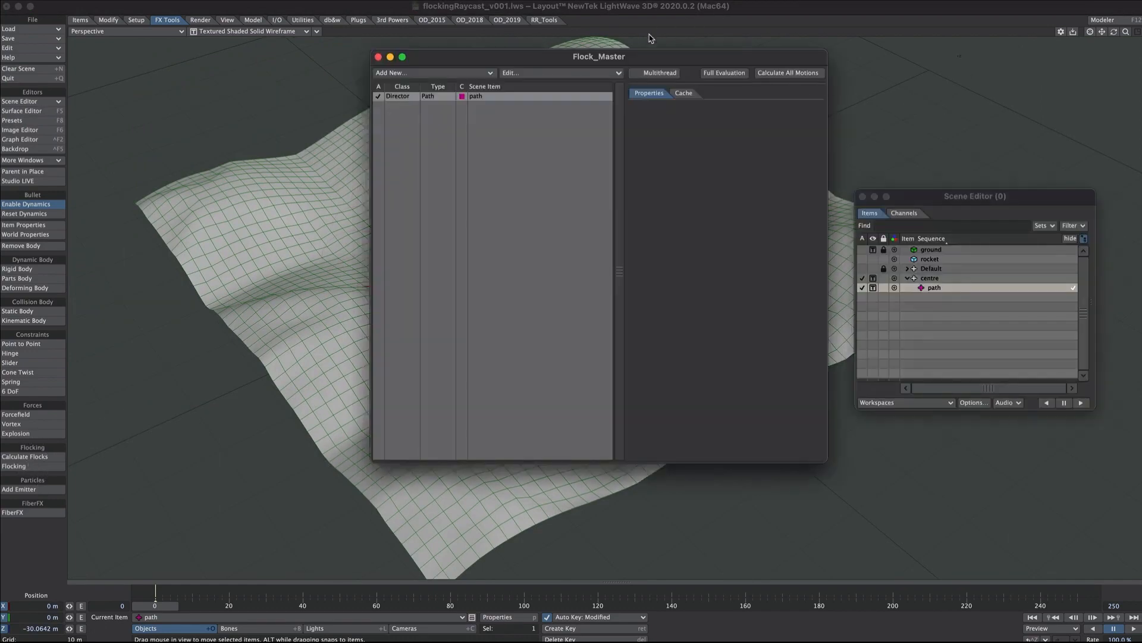
{"action": "left_click_drag", "start_coordinate": [635, 58], "coordinate": [897, 91]}
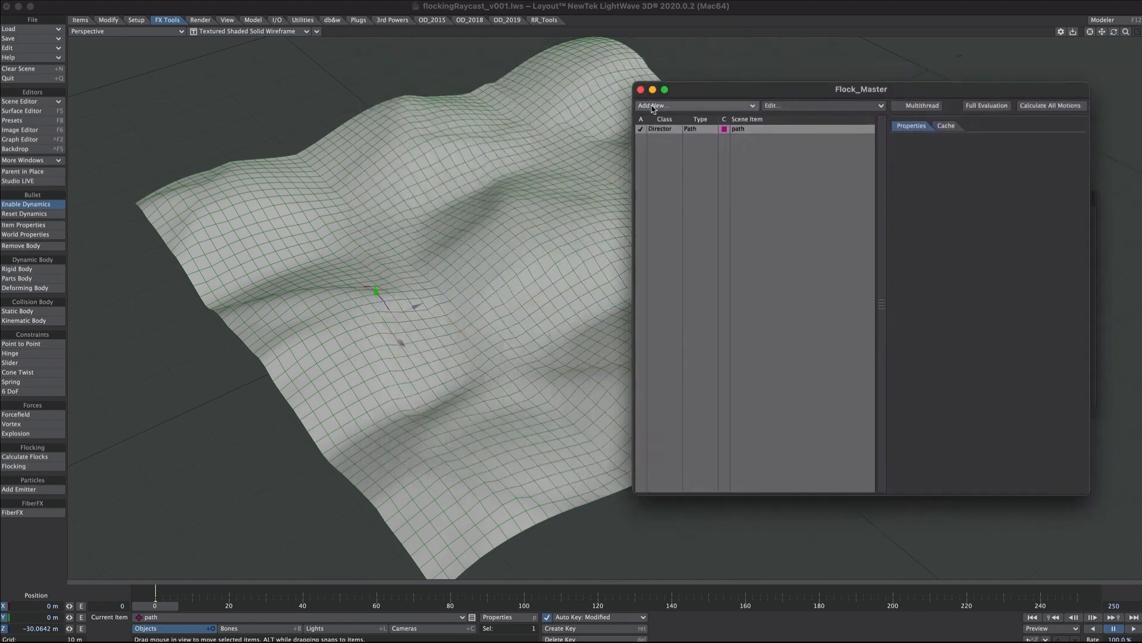
{"action": "left_click", "coordinate": [721, 109]}
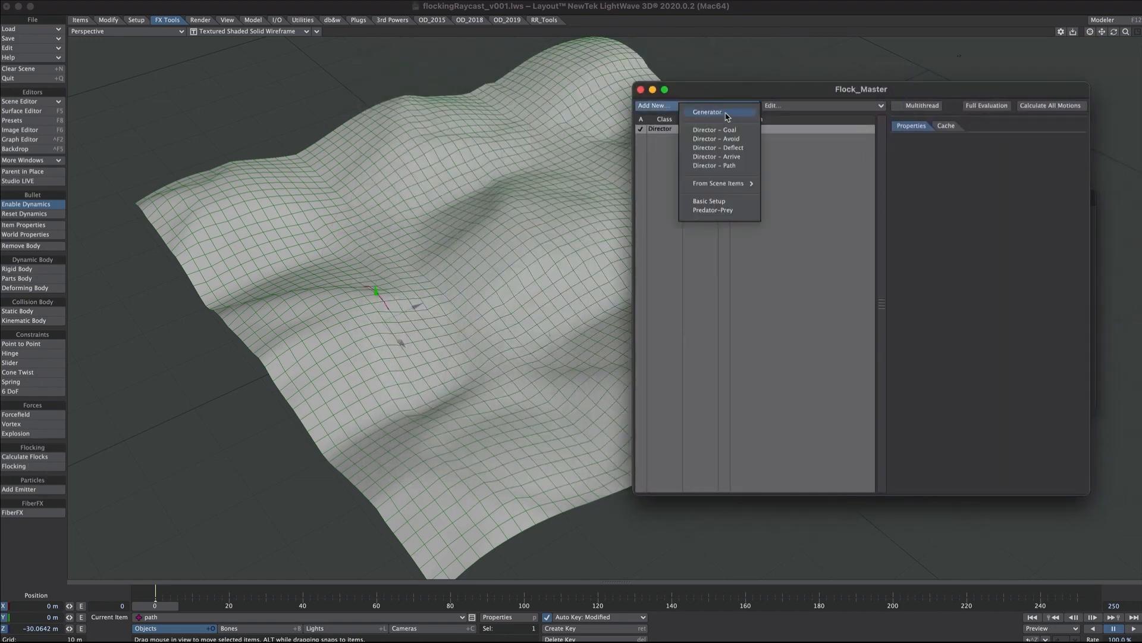
{"action": "left_click", "coordinate": [726, 113]}
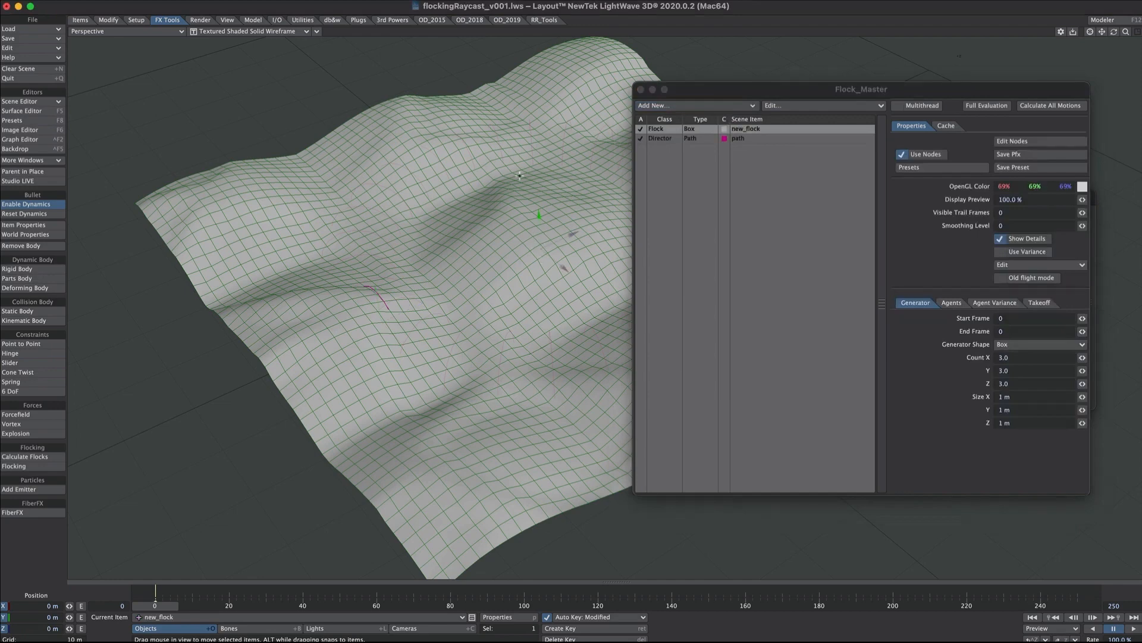
Position the new flock generator above the ground at about X -20.1 m, Y 18.7 m, Z -34.8 m.
{"action": "left_click_drag", "start_coordinate": [570, 234], "coordinate": [333, 161]}
{"action": "left_click_drag", "start_coordinate": [315, 301], "coordinate": [344, 276], "text": "alt"}
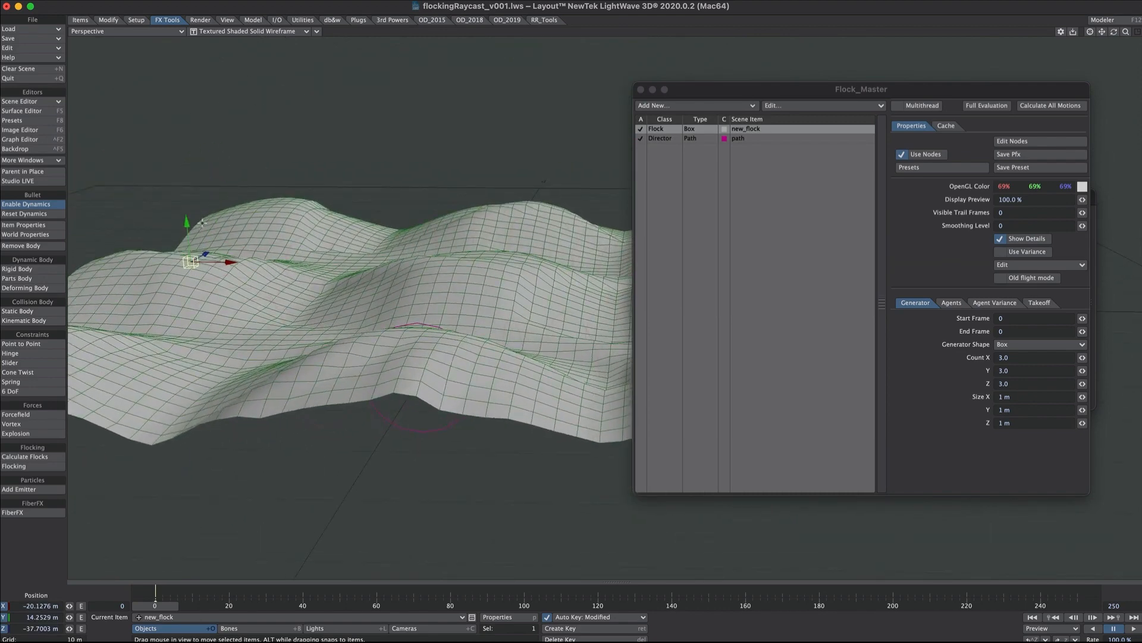
{"action": "left_click_drag", "start_coordinate": [187, 223], "coordinate": [183, 174]}
{"action": "left_click_drag", "start_coordinate": [347, 209], "coordinate": [303, 222], "text": "alt"}
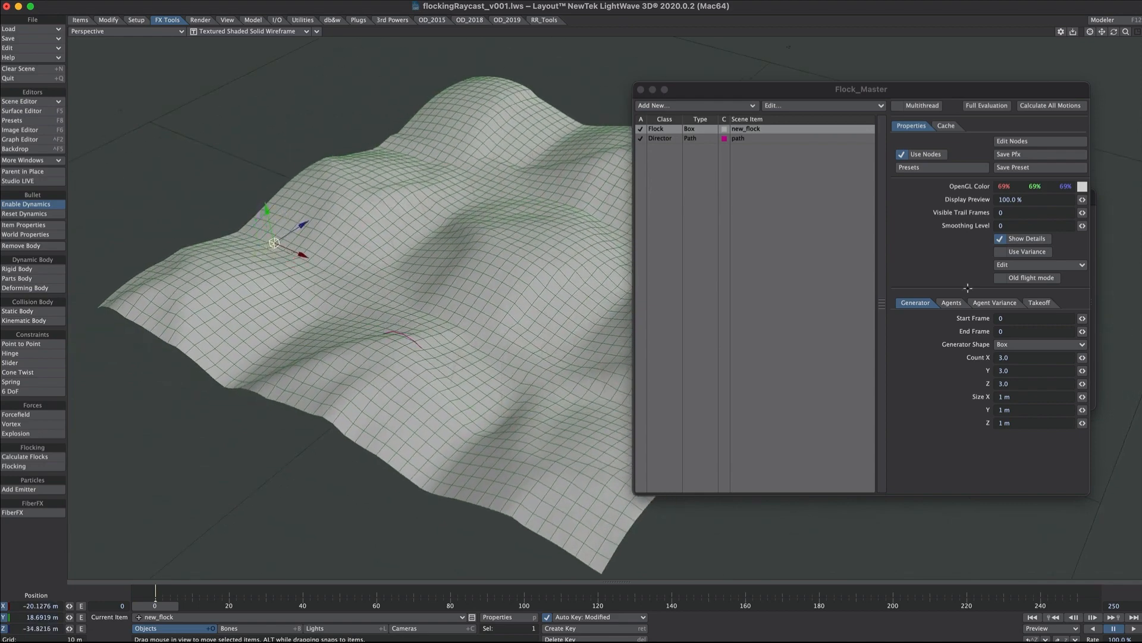
Set the flock generator's Size X and Z to 10 m.
{"action": "left_click", "coordinate": [1014, 397]}
{"action": "type", "text": "10"}
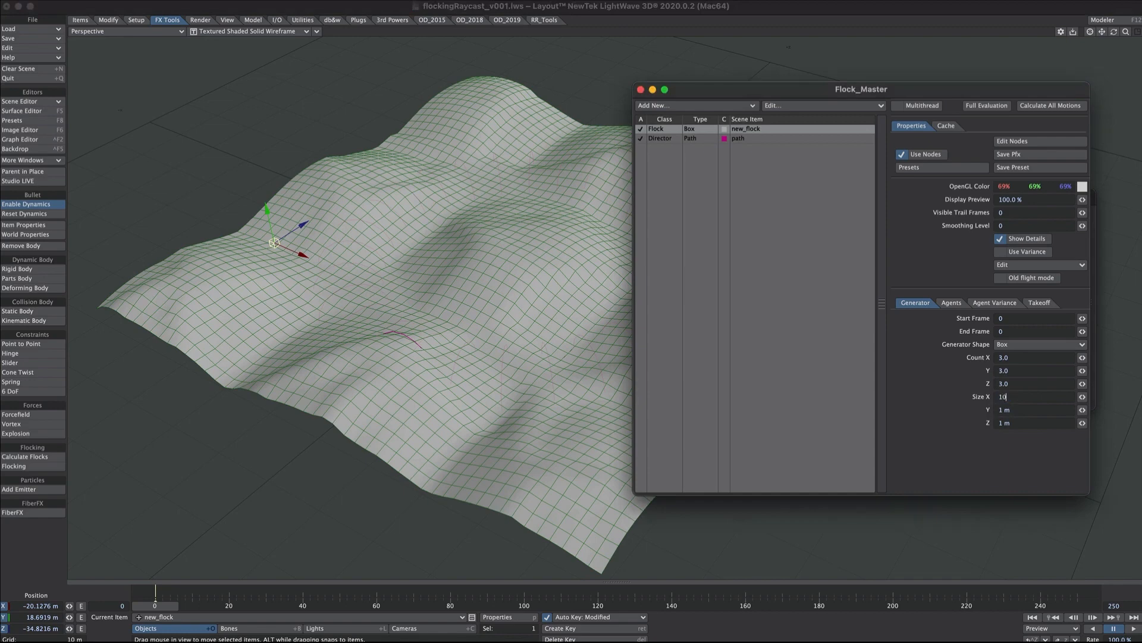
{"action": "key", "text": "Tab"}
{"action": "key", "text": "Tab"}
{"action": "type", "text": "10"}
{"action": "key", "text": "Return"}
{"action": "left_click_drag", "start_coordinate": [586, 311], "coordinate": [546, 309], "text": "alt"}
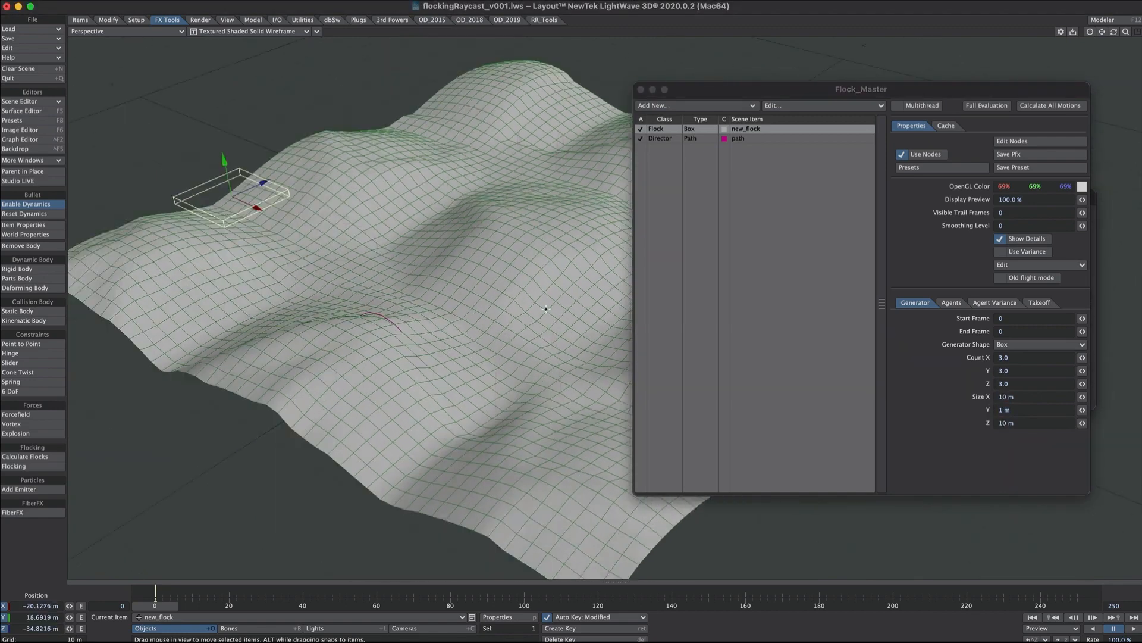
Enlarge the flock generator box to 20 m in Size X and Z.
{"action": "left_click", "coordinate": [1014, 398]}
{"action": "type", "text": "20"}
{"action": "key", "text": "Tab"}
{"action": "key", "text": "Tab"}
{"action": "type", "text": "20"}
{"action": "key", "text": "Return"}
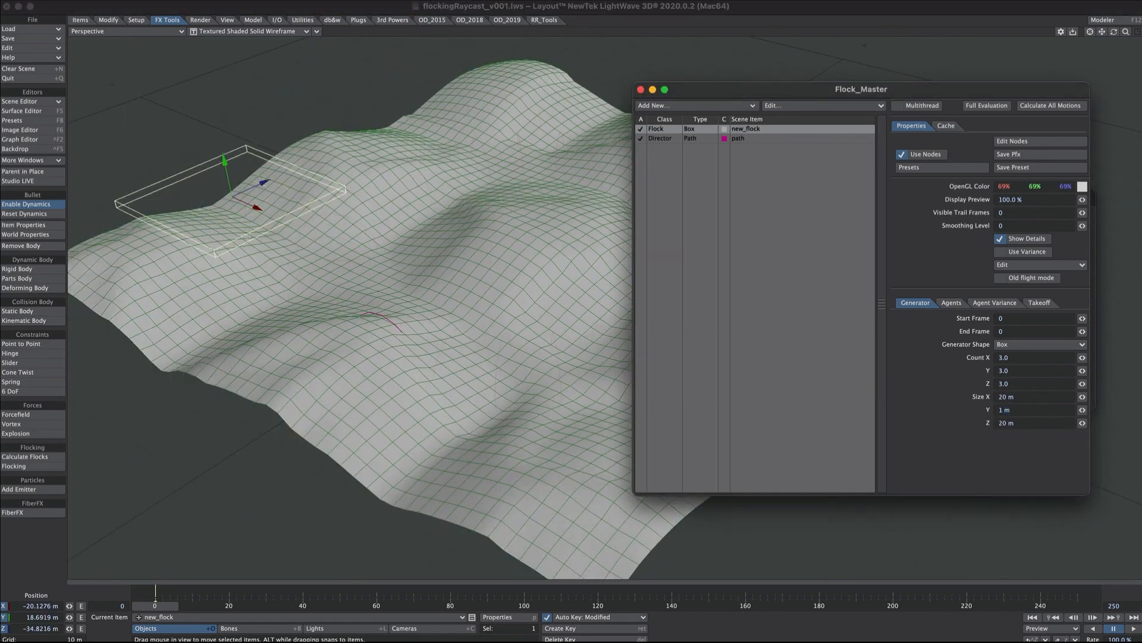
Reposition the flock generator over the ground's corner area at about X -28.4 m, Z -29.7 m.
{"action": "left_click_drag", "start_coordinate": [327, 311], "coordinate": [348, 338], "text": "ctrl+alt"}
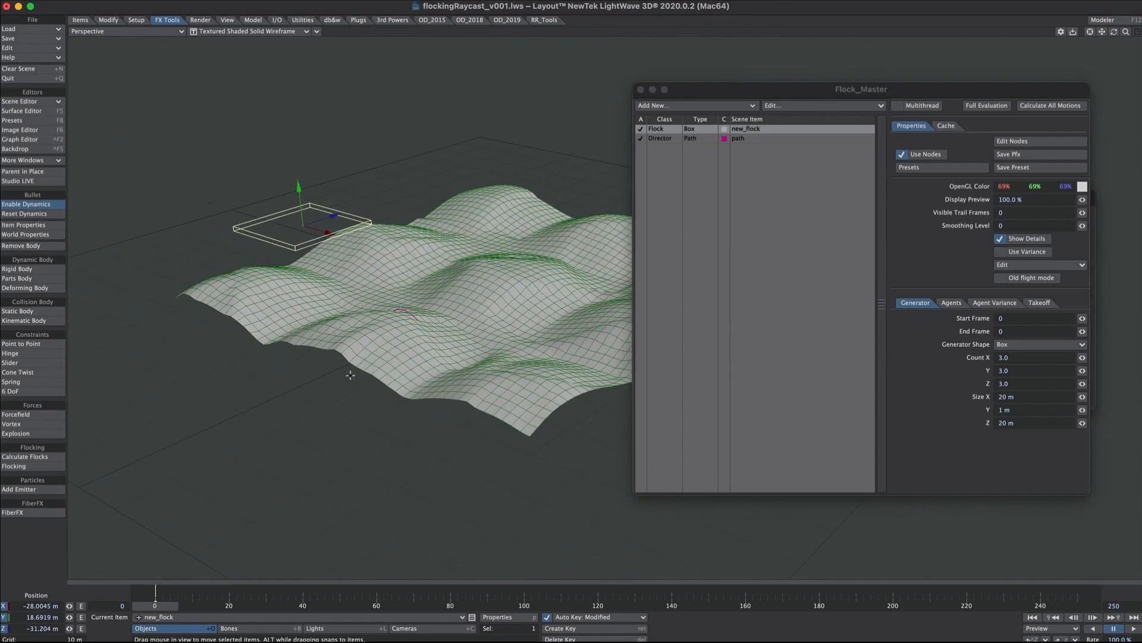
{"action": "key", "text": "2"}
{"action": "left_click_drag", "start_coordinate": [366, 484], "coordinate": [368, 477]}
{"action": "left_click_drag", "start_coordinate": [403, 447], "coordinate": [401, 454]}
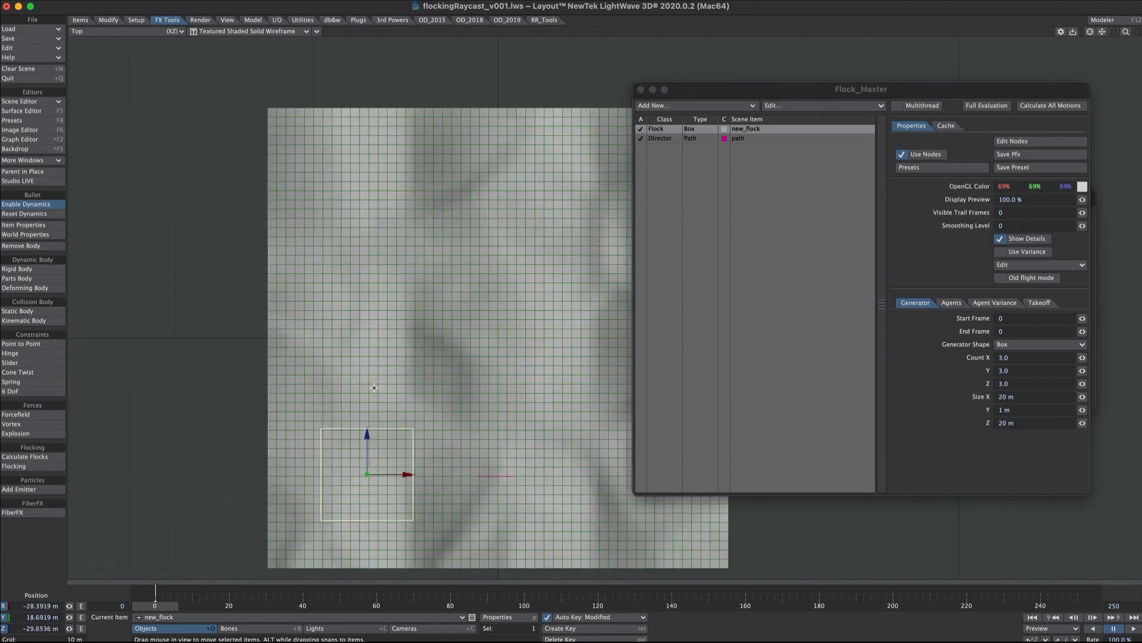
{"action": "key", "text": "4"}
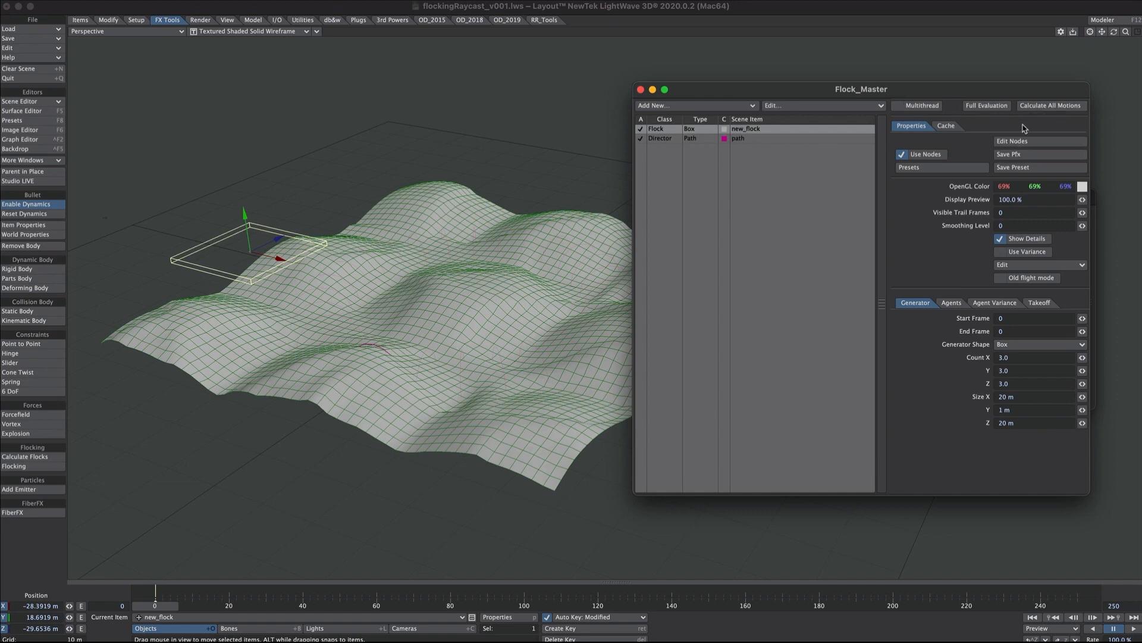
Set the flock agents' Max Speed to 50 m/s, recalculate all motions and play the result.
{"action": "left_click", "coordinate": [1052, 108]}
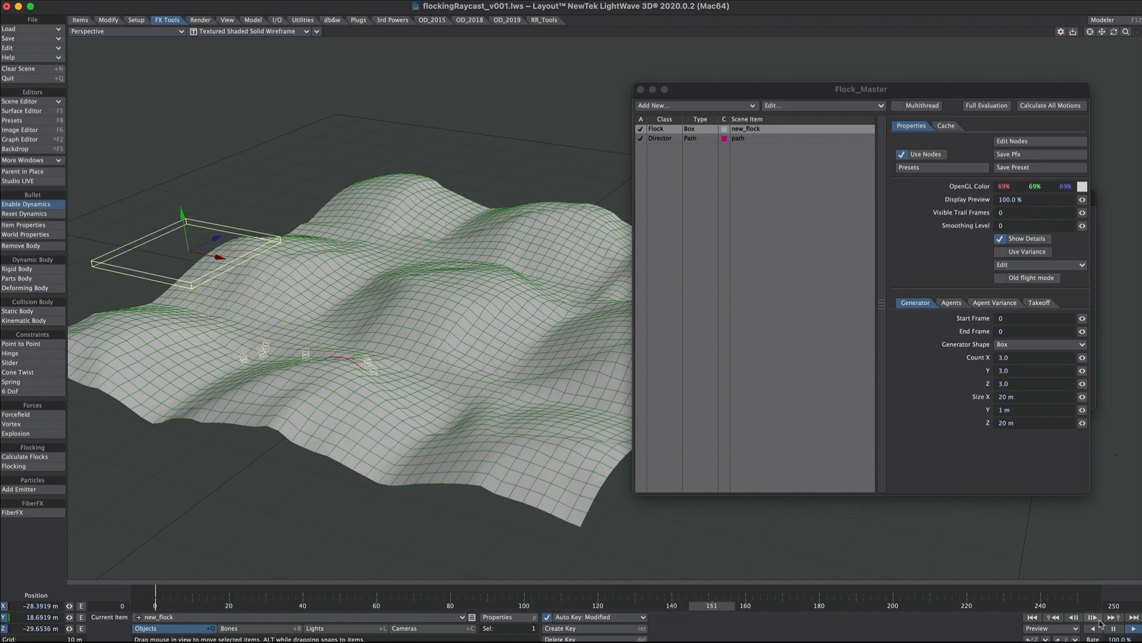
{"action": "left_click", "coordinate": [952, 302]}
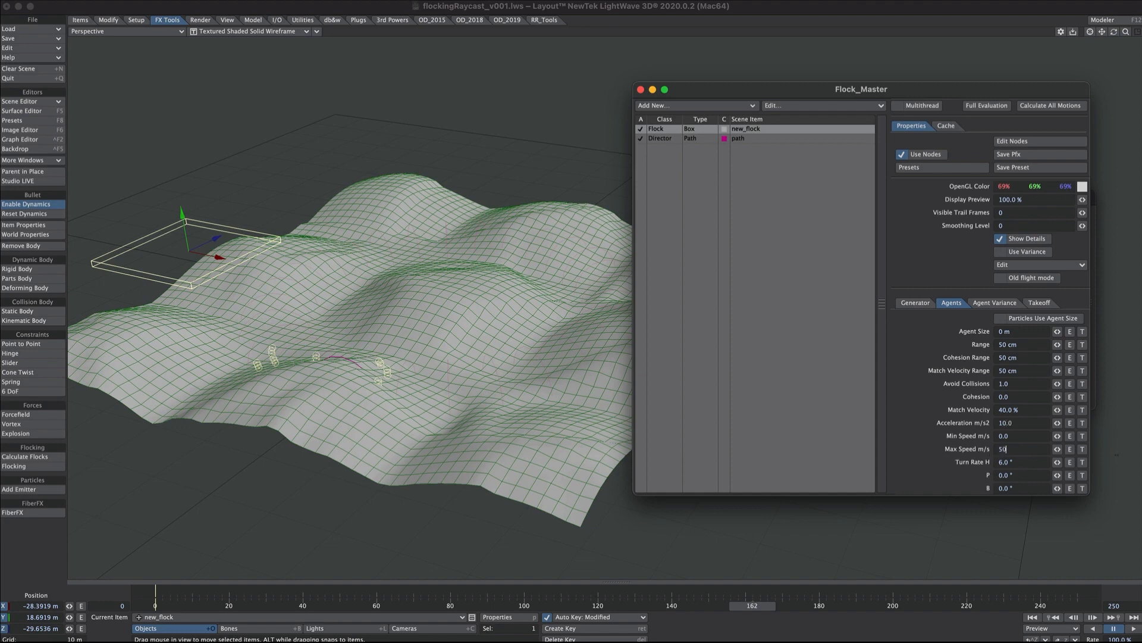
{"action": "left_click", "coordinate": [1033, 108]}
{"action": "left_click", "coordinate": [1133, 628]}
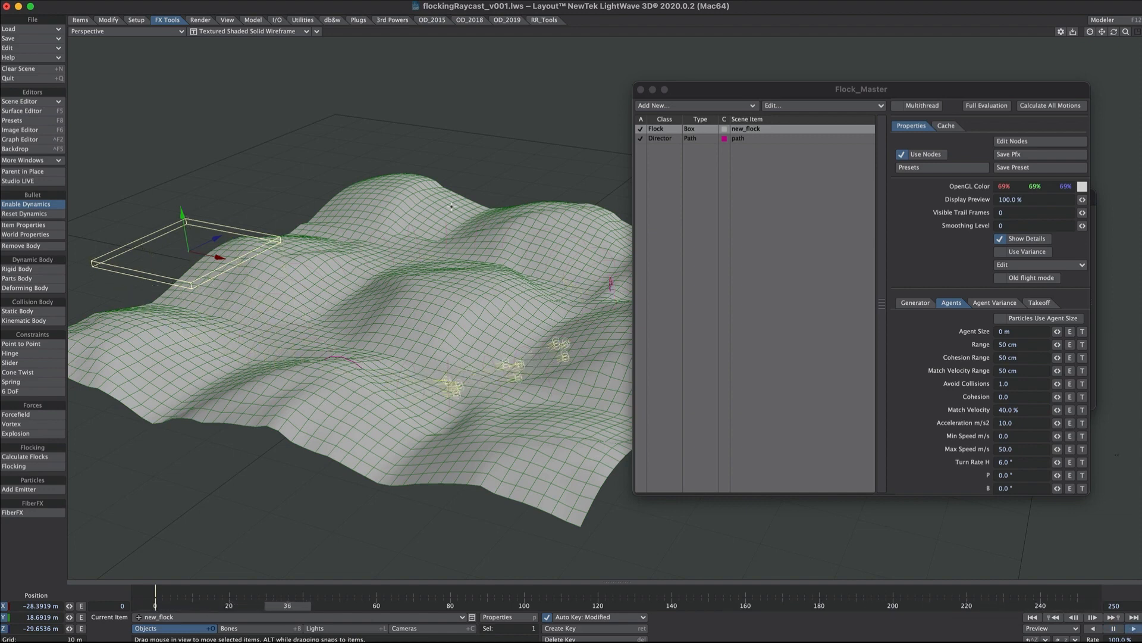
Set the flock generator's End Frame to 60 and recalculate all motions.
{"action": "left_click", "coordinate": [915, 302]}
{"action": "left_click", "coordinate": [1005, 332]}
{"action": "type", "text": "6"}
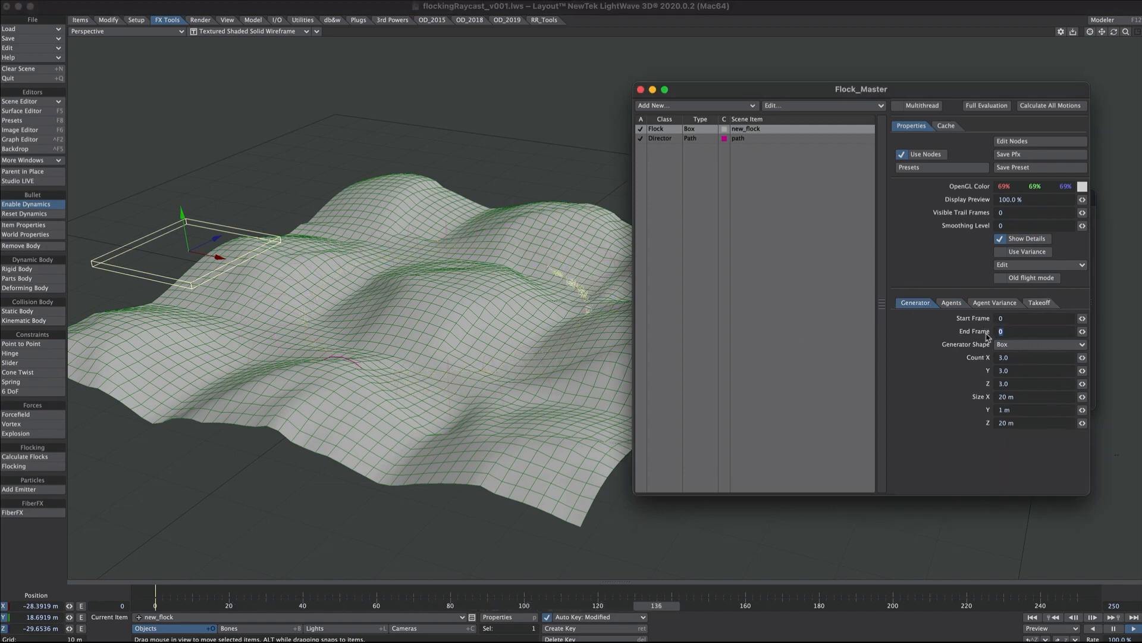
{"action": "type", "text": "0"}
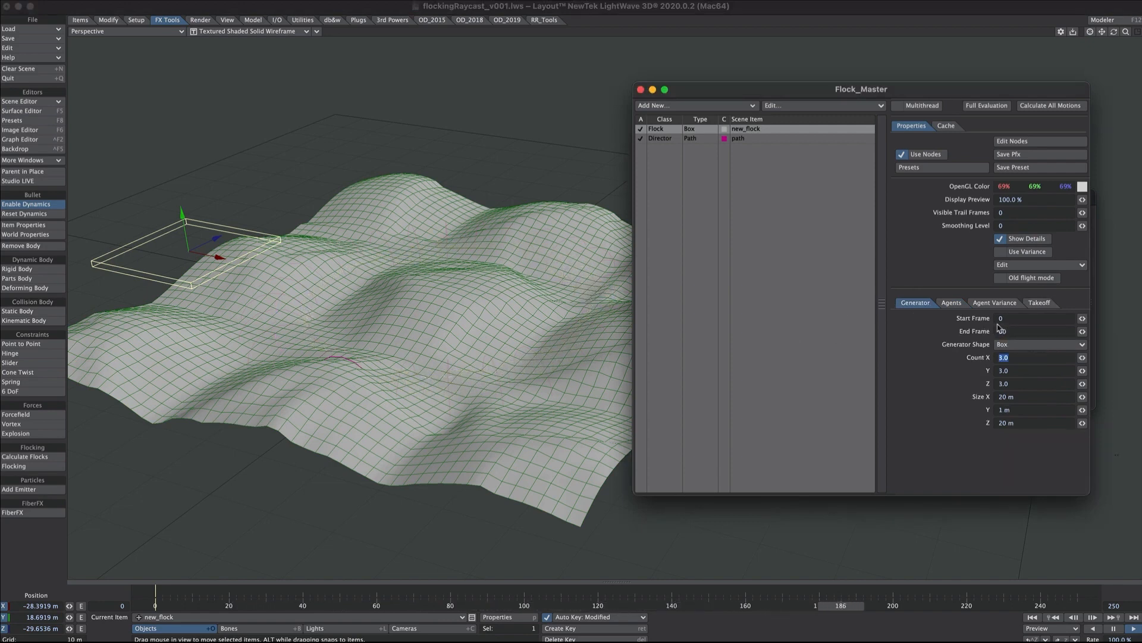
{"action": "left_click", "coordinate": [1036, 107]}
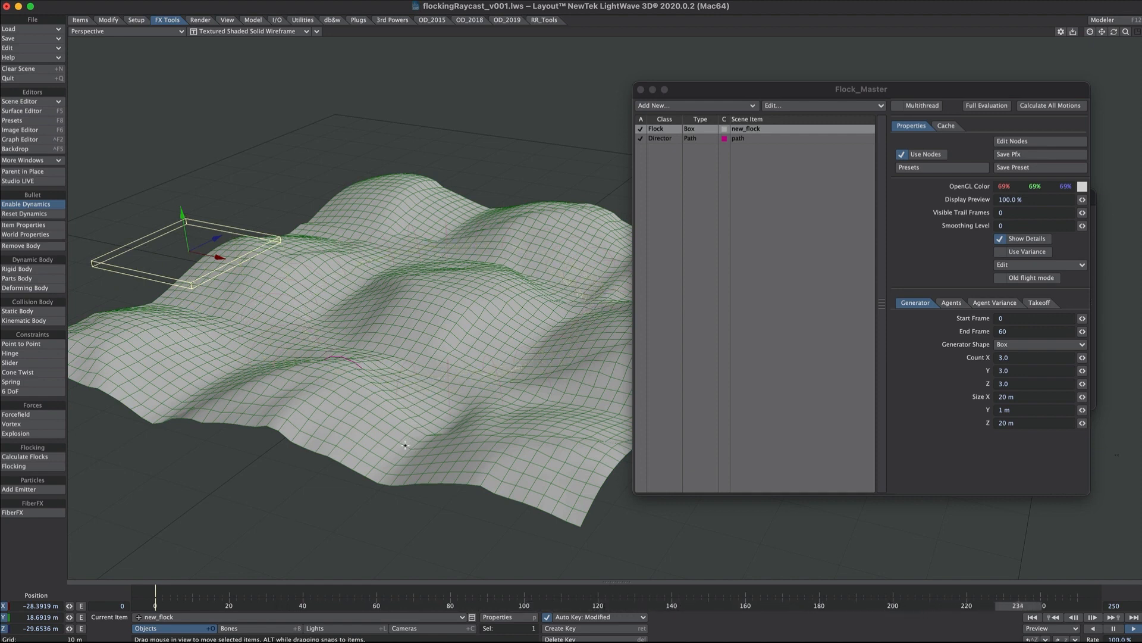
Add a Ray Cast Geometry node to the flock's node network, casting along Y -1.0 against only the ground object.
{"action": "left_click", "coordinate": [786, 141]}
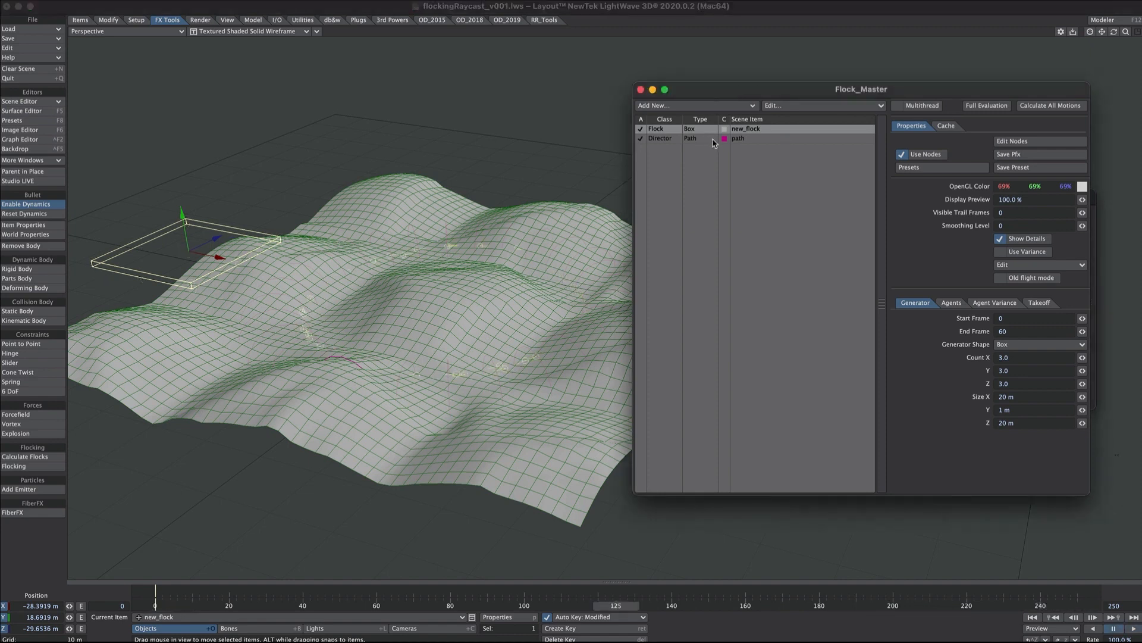
{"action": "left_click", "coordinate": [1013, 143]}
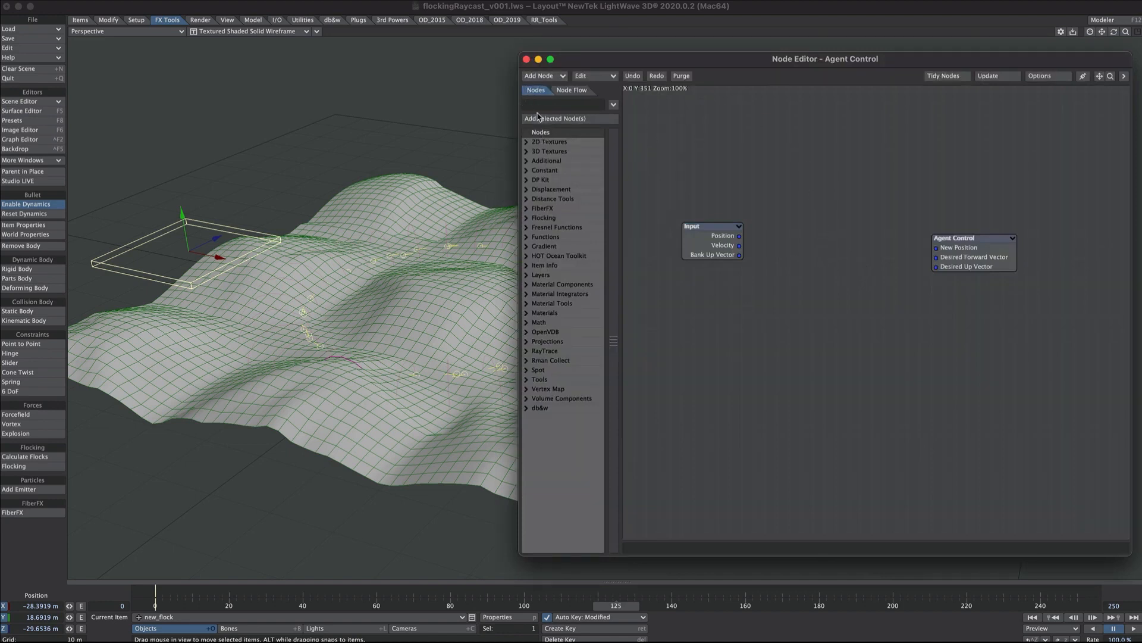
{"action": "type", "text": "ray"}
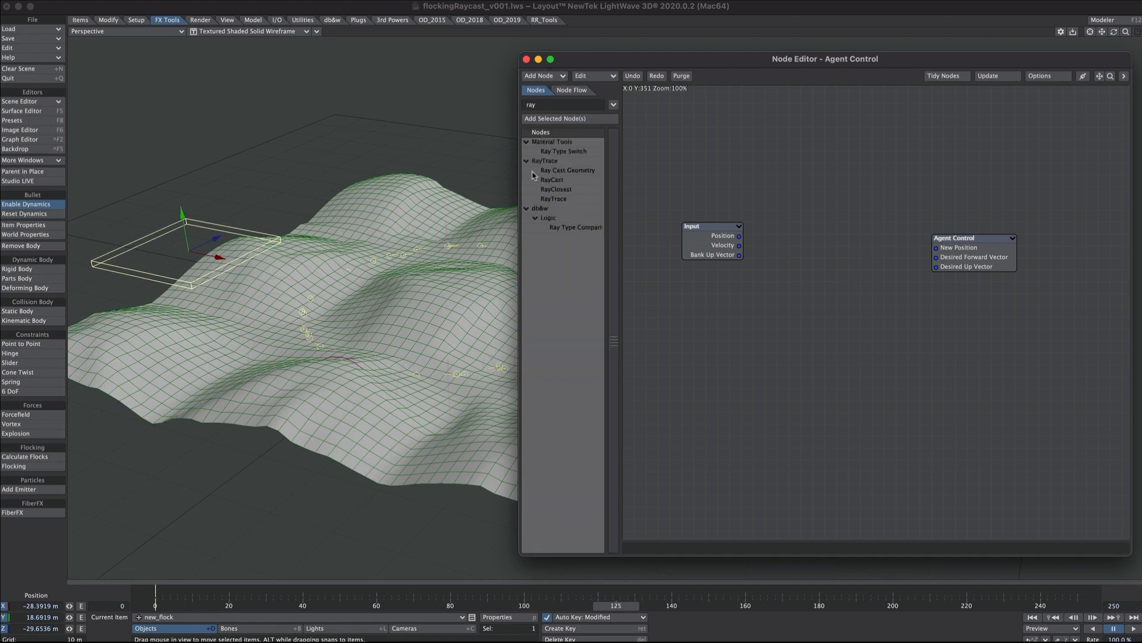
{"action": "double_click", "coordinate": [569, 170]}
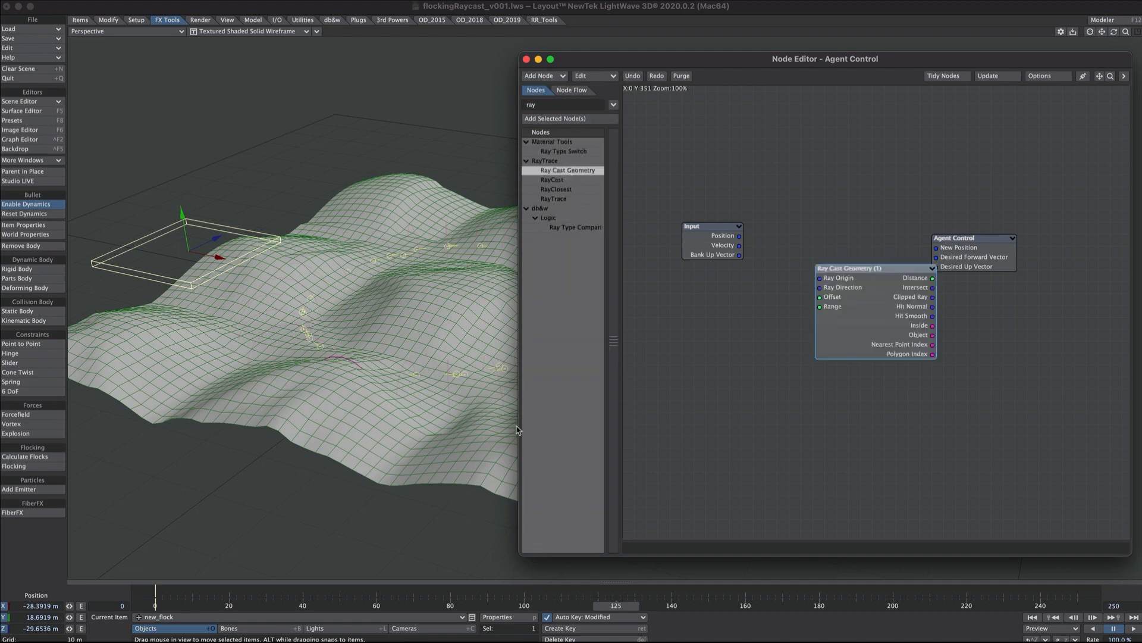
{"action": "left_click_drag", "start_coordinate": [846, 299], "coordinate": [798, 237]}
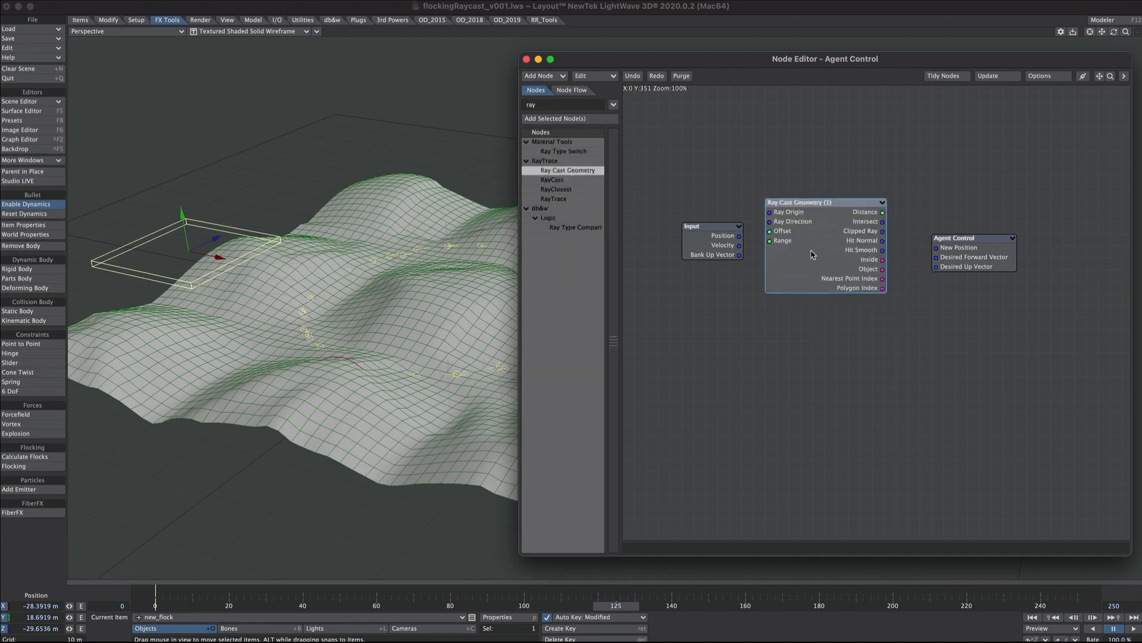
{"action": "double_click", "coordinate": [812, 254]}
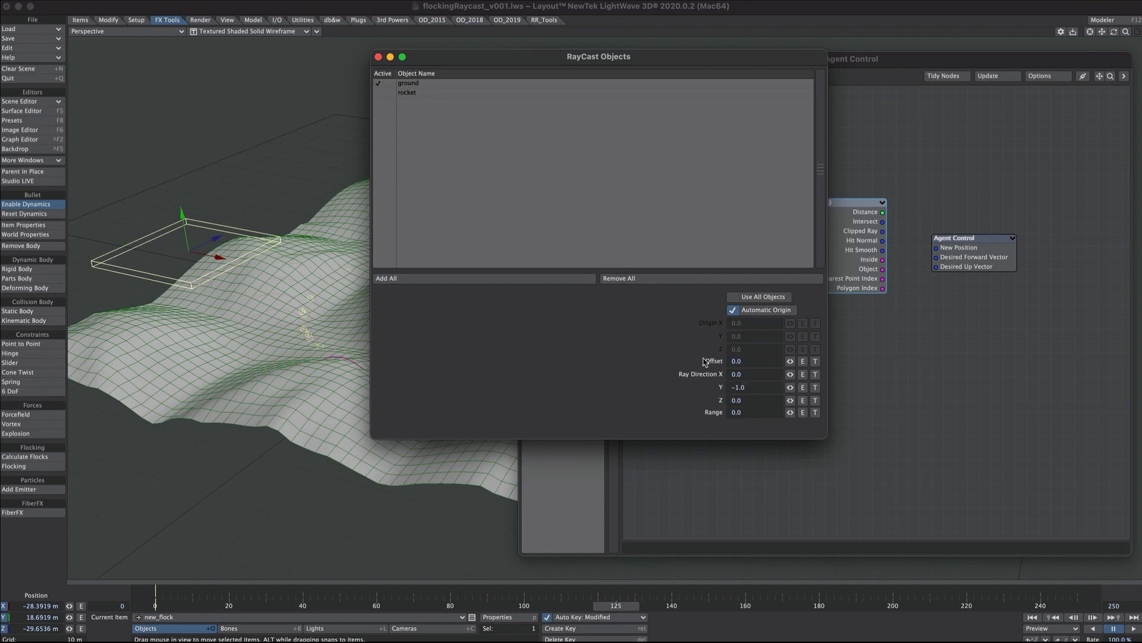
{"action": "left_click", "coordinate": [378, 57]}
Connect Input Position to Ray Origin and Intersect to Agent Control's New Position, and recalculate all motions.
{"action": "left_click_drag", "start_coordinate": [739, 236], "coordinate": [770, 212]}
{"action": "left_click_drag", "start_coordinate": [885, 225], "coordinate": [936, 248]}
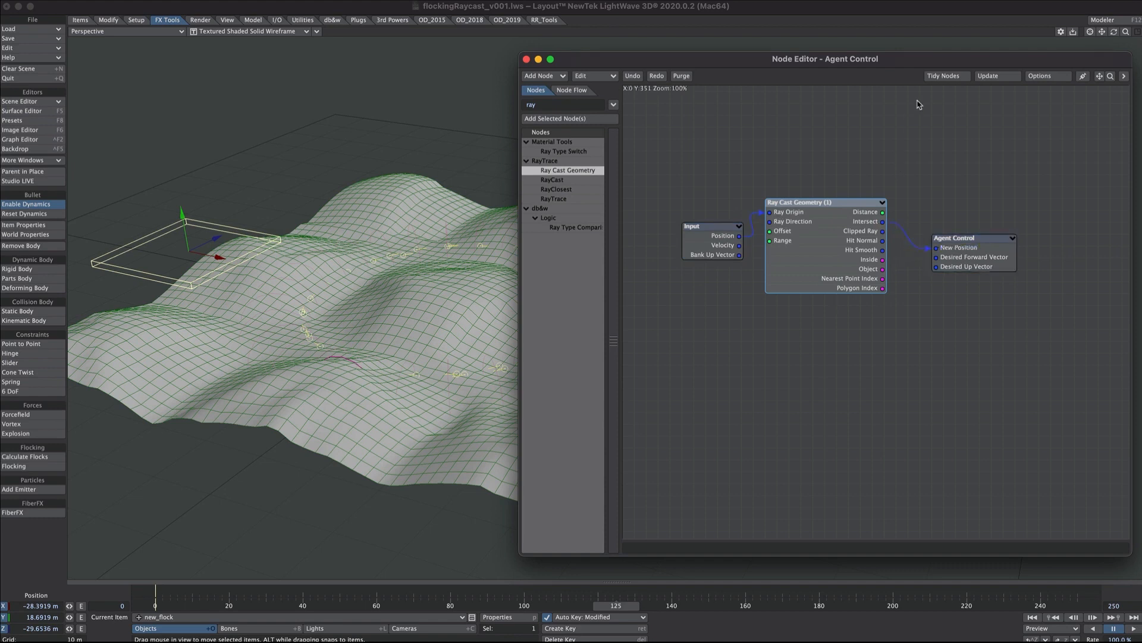
{"action": "key", "text": "super+grave"}
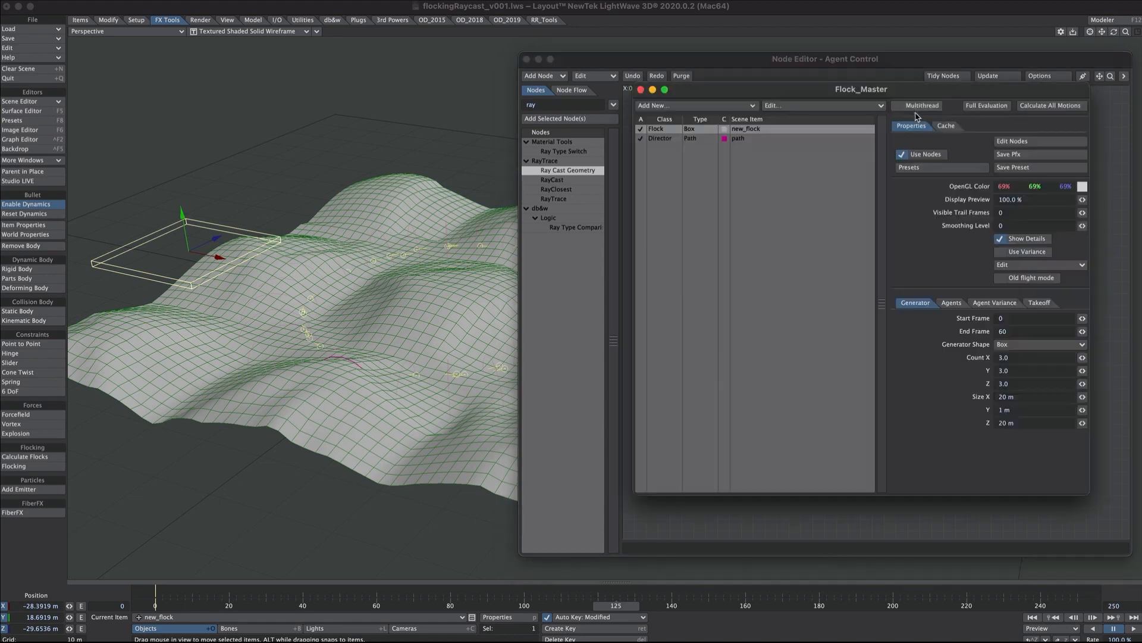
{"action": "left_click", "coordinate": [1048, 108]}
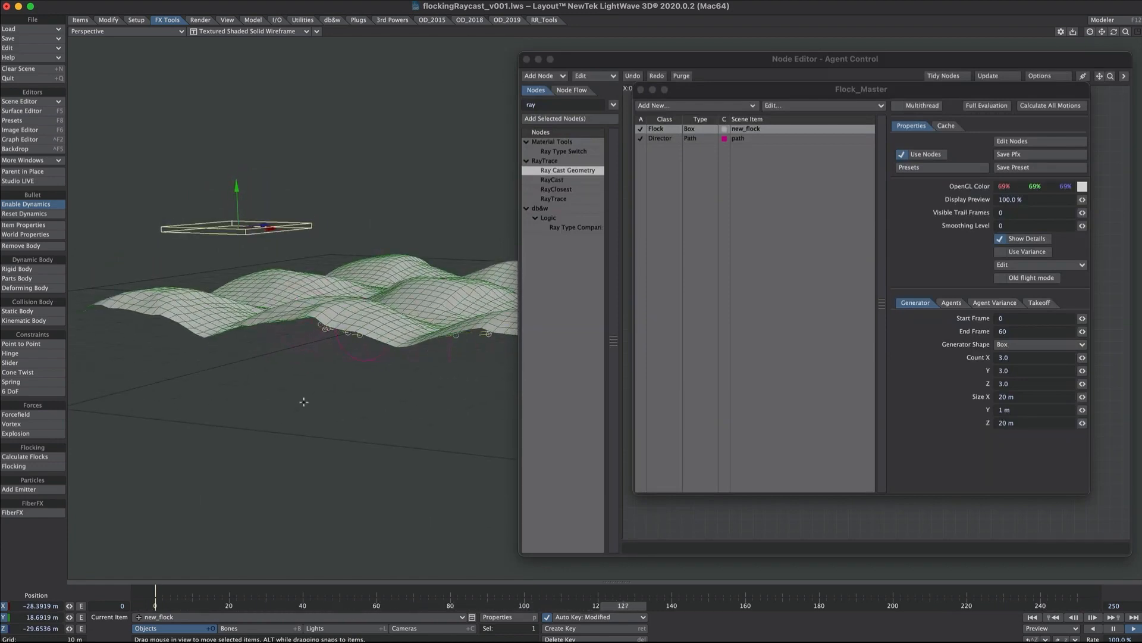
Add a constant Scalar node below the Input node and set its value to 10.0.
{"action": "right_click", "coordinate": [612, 318]}
{"action": "mouse_move", "coordinate": [665, 354]}
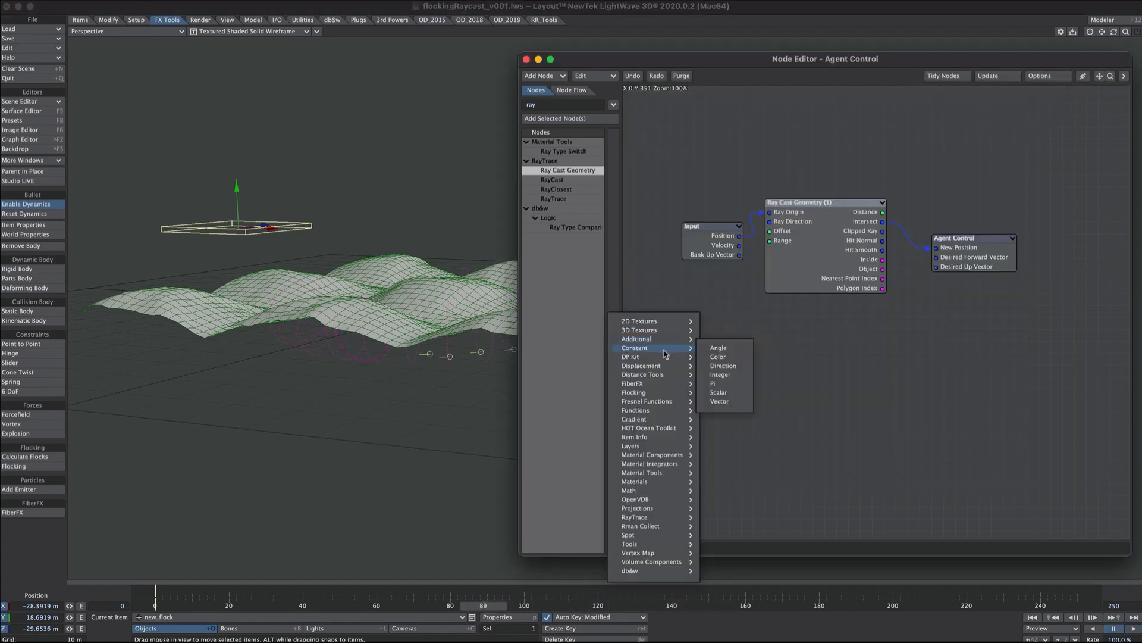
{"action": "left_click", "coordinate": [719, 393]}
{"action": "left_click_drag", "start_coordinate": [874, 321], "coordinate": [694, 334]}
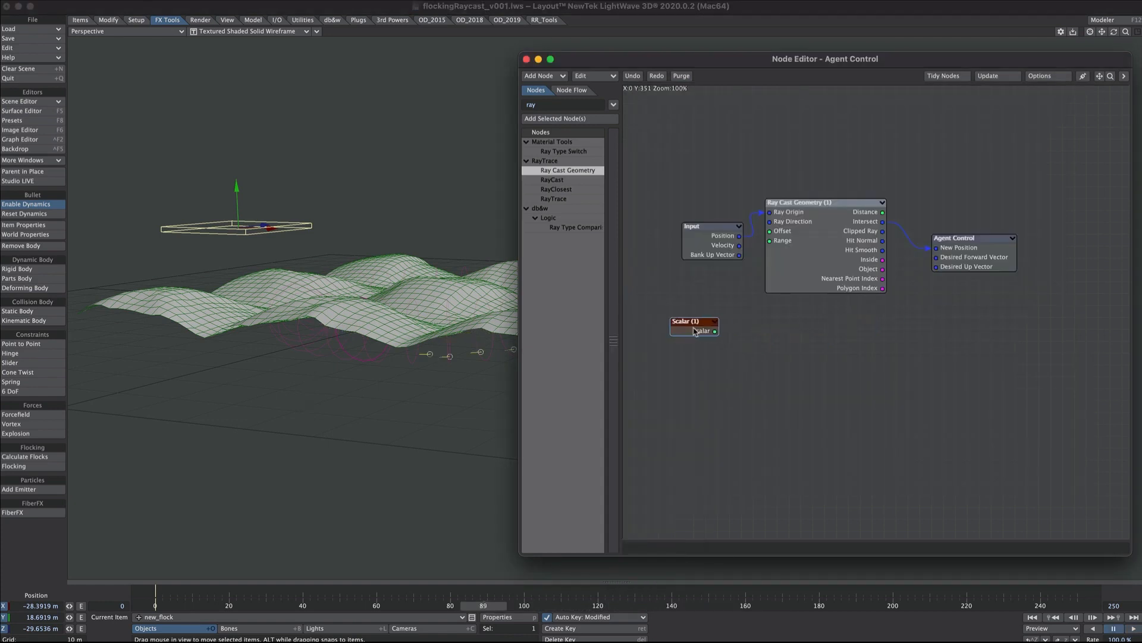
{"action": "double_click", "coordinate": [695, 331]}
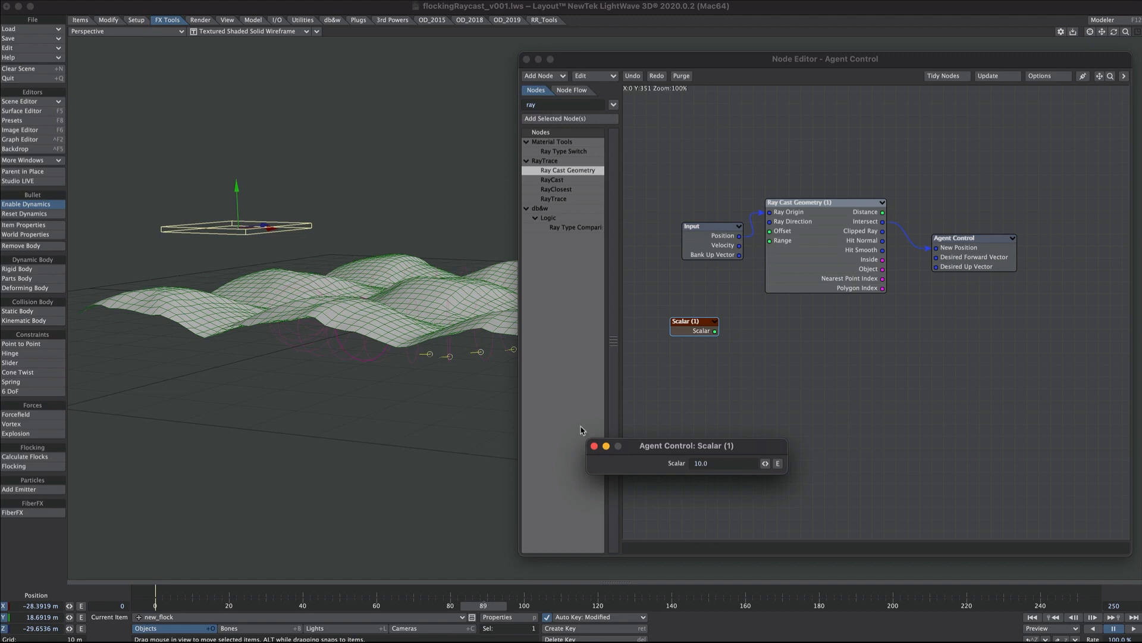
Try driving the Ray Cast Geometry node's Offset with the Scalar node, recalculate all motions and play the animation.
{"action": "left_click", "coordinate": [594, 445]}
{"action": "left_click_drag", "start_coordinate": [715, 331], "coordinate": [782, 236]}
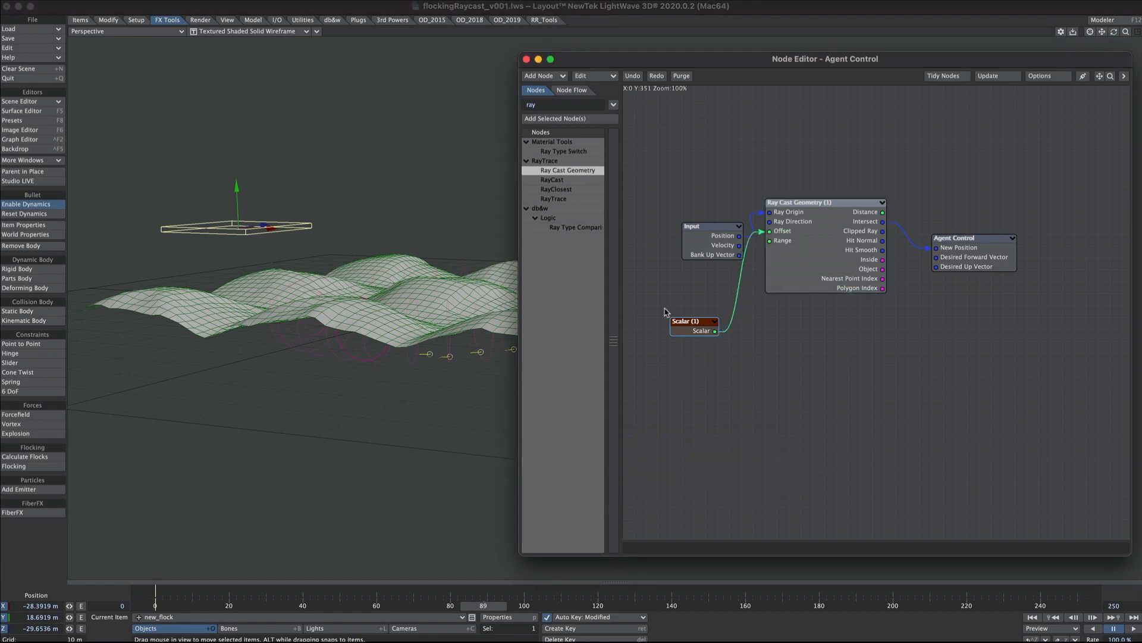
{"action": "key", "text": "super+grave"}
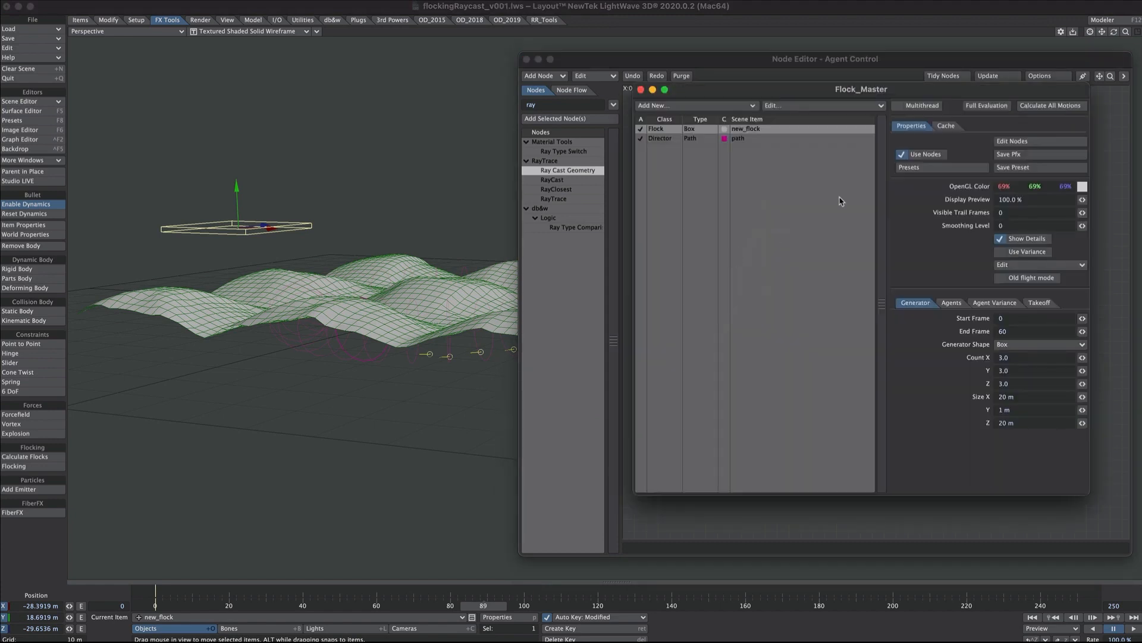
{"action": "left_click", "coordinate": [1047, 106]}
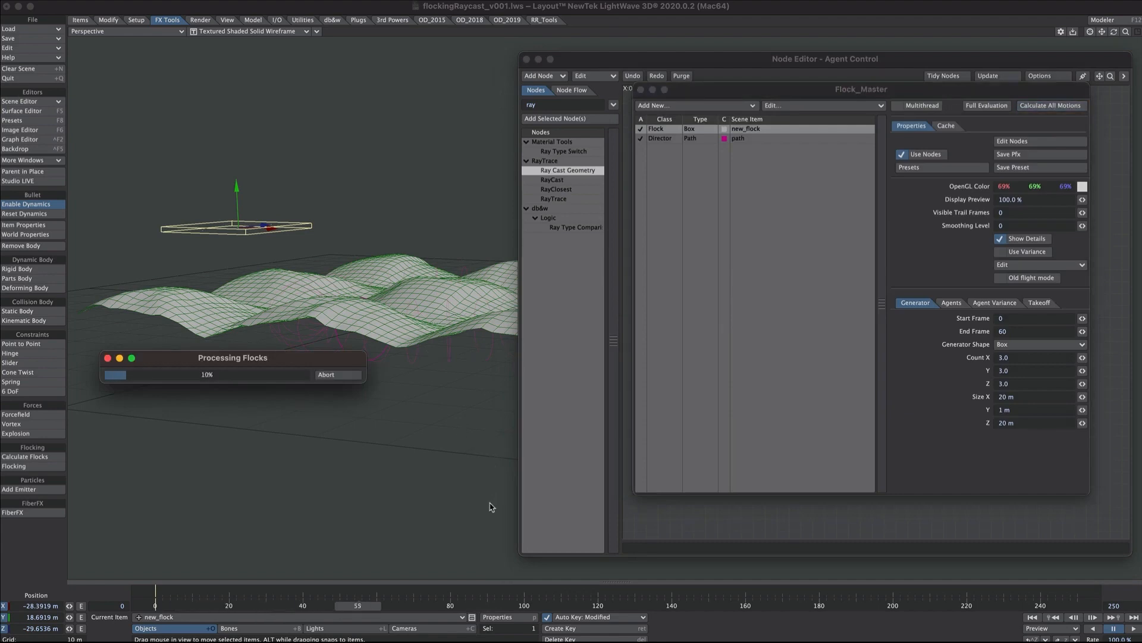
{"action": "left_click_drag", "start_coordinate": [1114, 31], "coordinate": [1120, 190]}
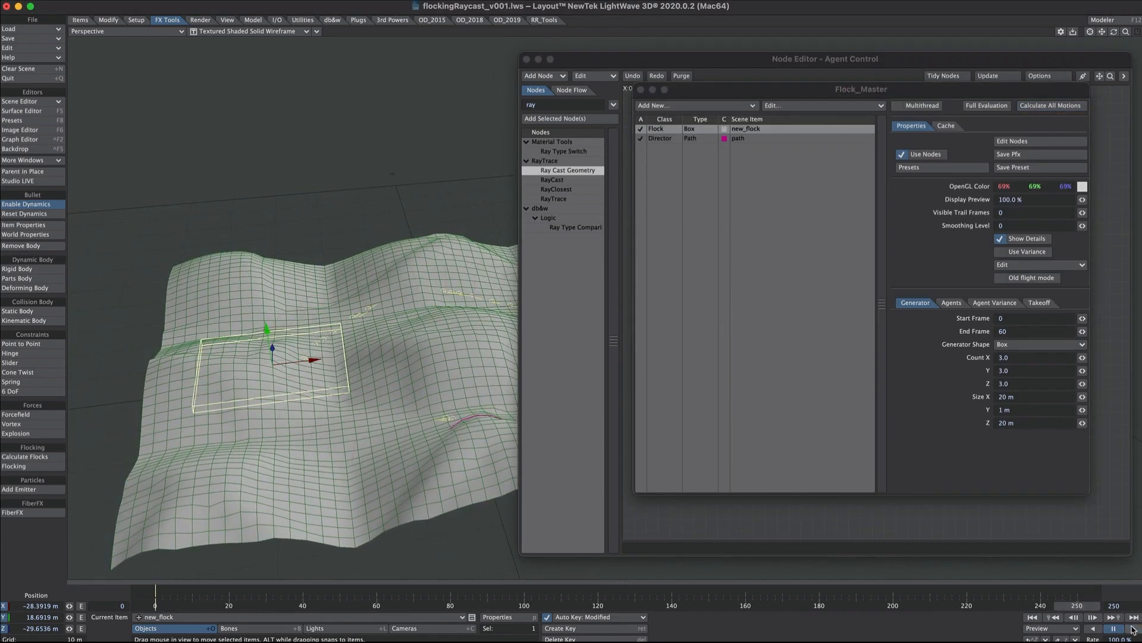
{"action": "left_click", "coordinate": [1133, 629]}
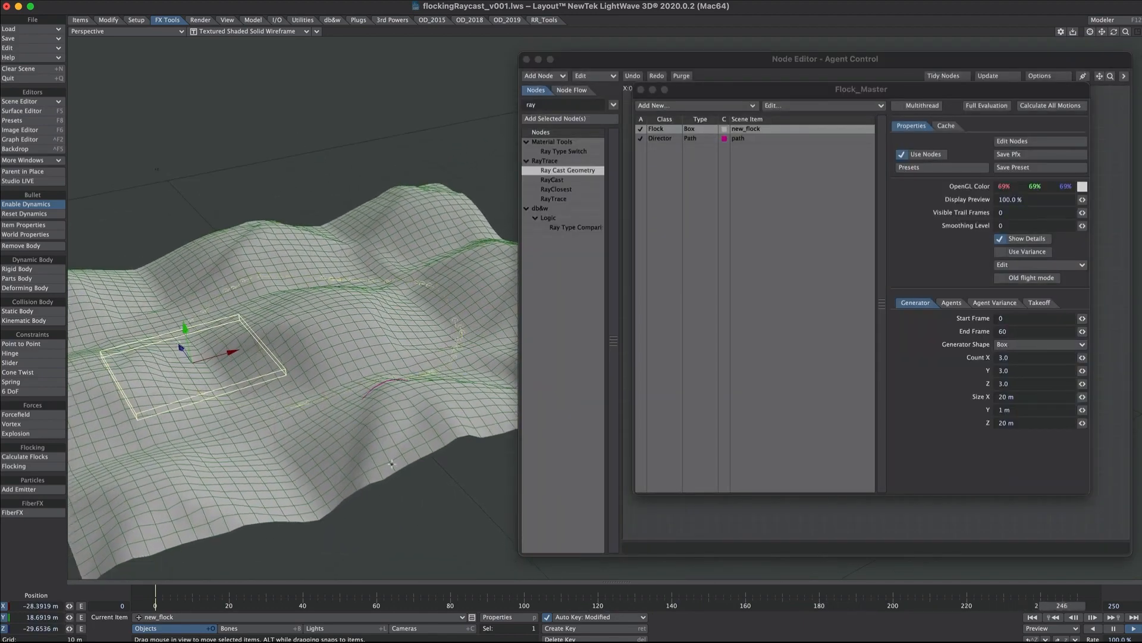
Move the Input and Scalar nodes farther from the Ray Cast Geometry node and review the Scalar node's settings.
{"action": "left_click", "coordinate": [640, 90]}
{"action": "left_click_drag", "start_coordinate": [725, 250], "coordinate": [689, 203]}
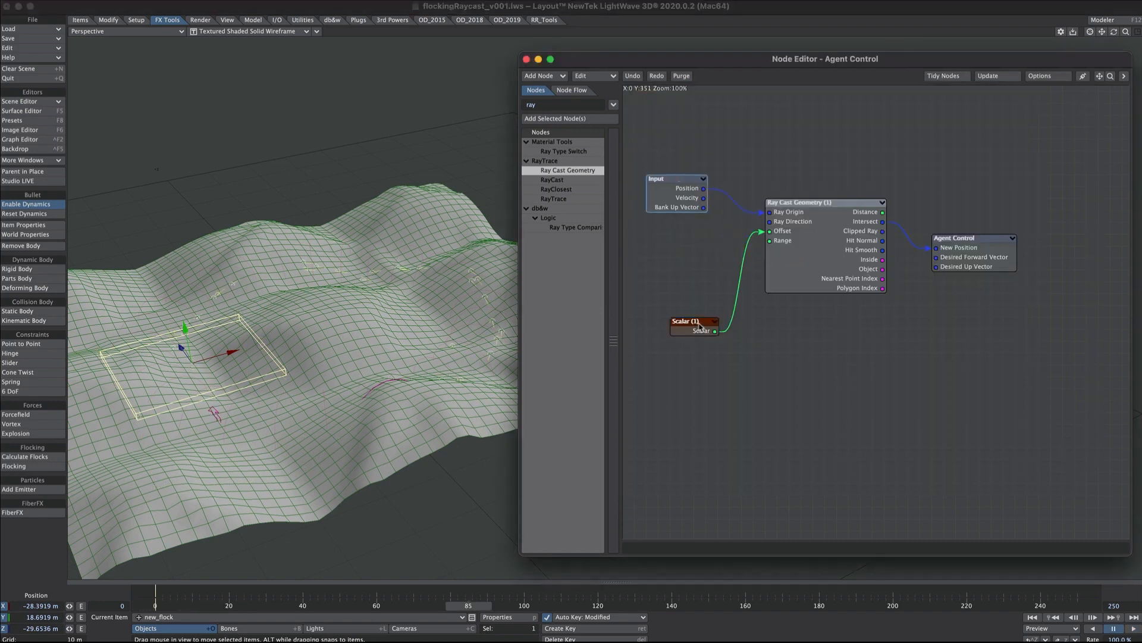
{"action": "left_click_drag", "start_coordinate": [700, 326], "coordinate": [675, 306]}
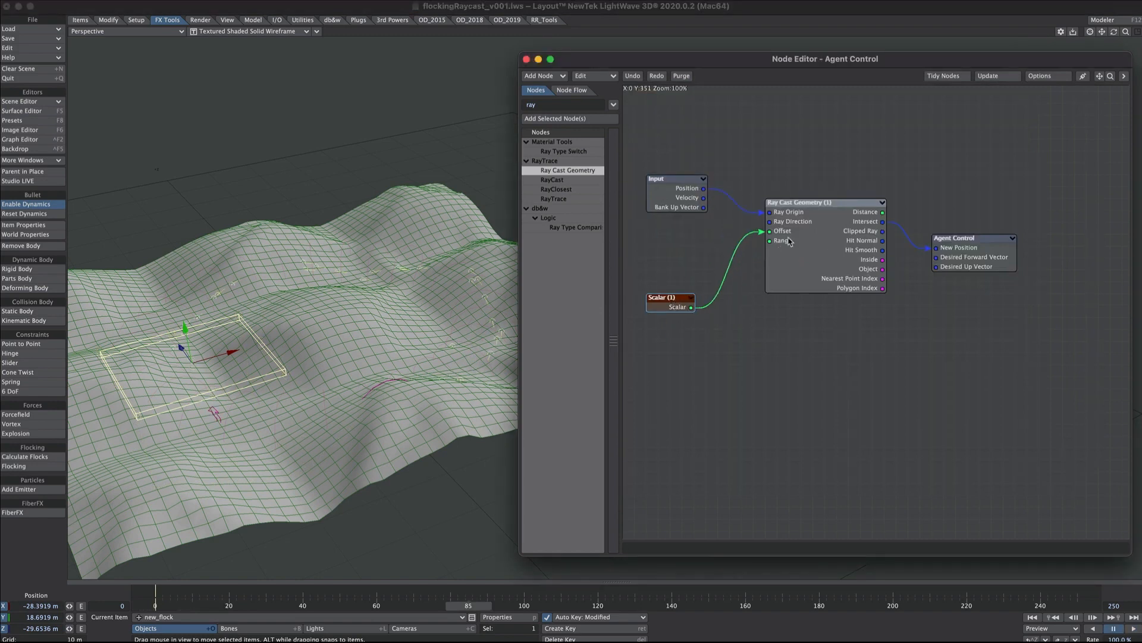
{"action": "double_click", "coordinate": [678, 297]}
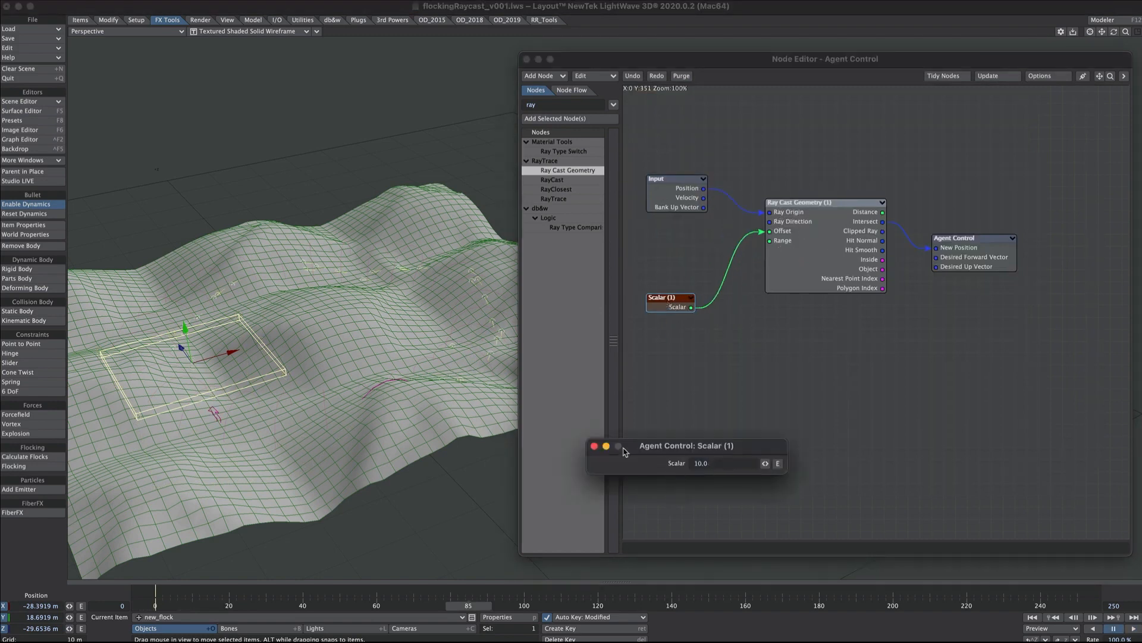
{"action": "left_click", "coordinate": [595, 445]}
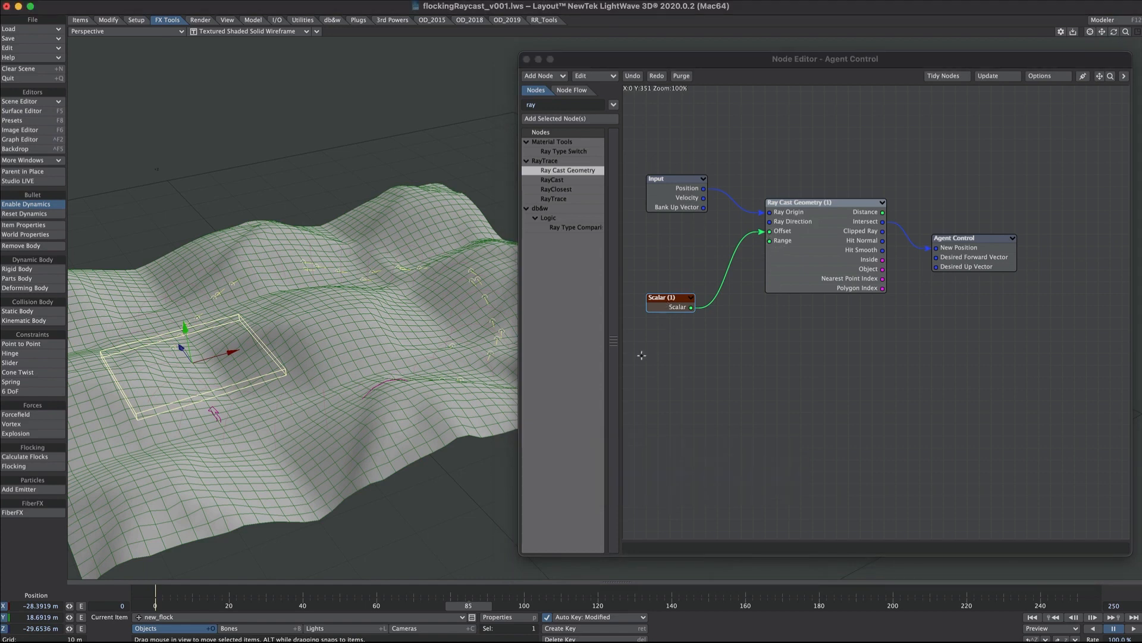
Disconnect the Scalar from Offset and insert a vector Add node between Input Position and Ray Origin, with B Y set to 10.0.
{"action": "right_click", "coordinate": [654, 377]}
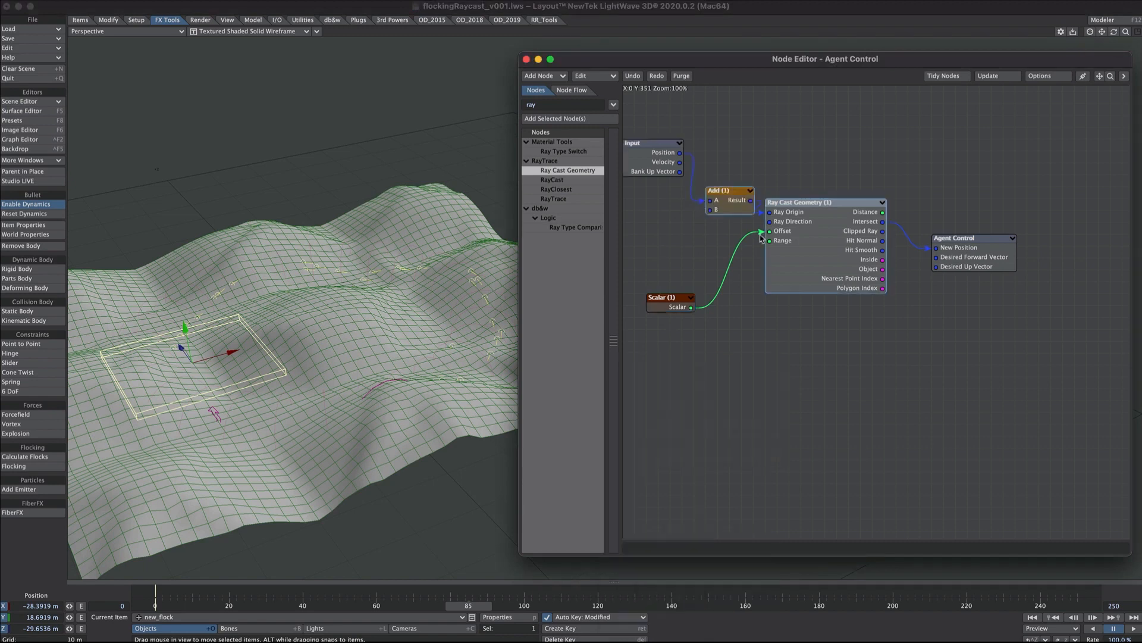
{"action": "left_click_drag", "start_coordinate": [769, 230], "coordinate": [726, 227]}
{"action": "left_click", "coordinate": [724, 213]}
{"action": "double_click", "coordinate": [726, 214]}
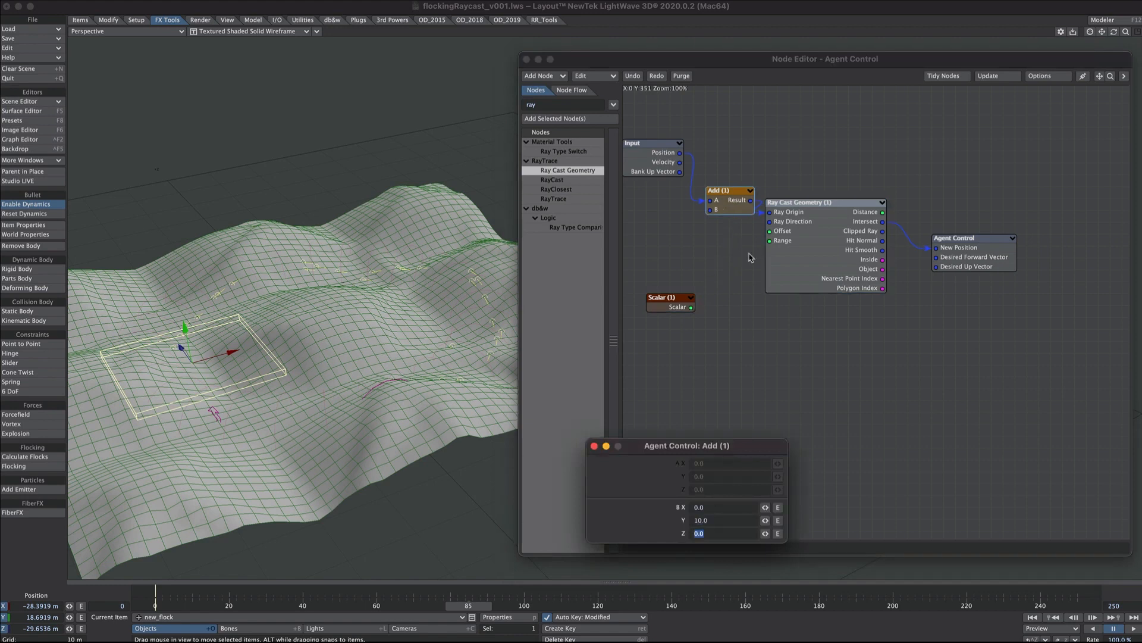
{"action": "left_click", "coordinate": [593, 447]}
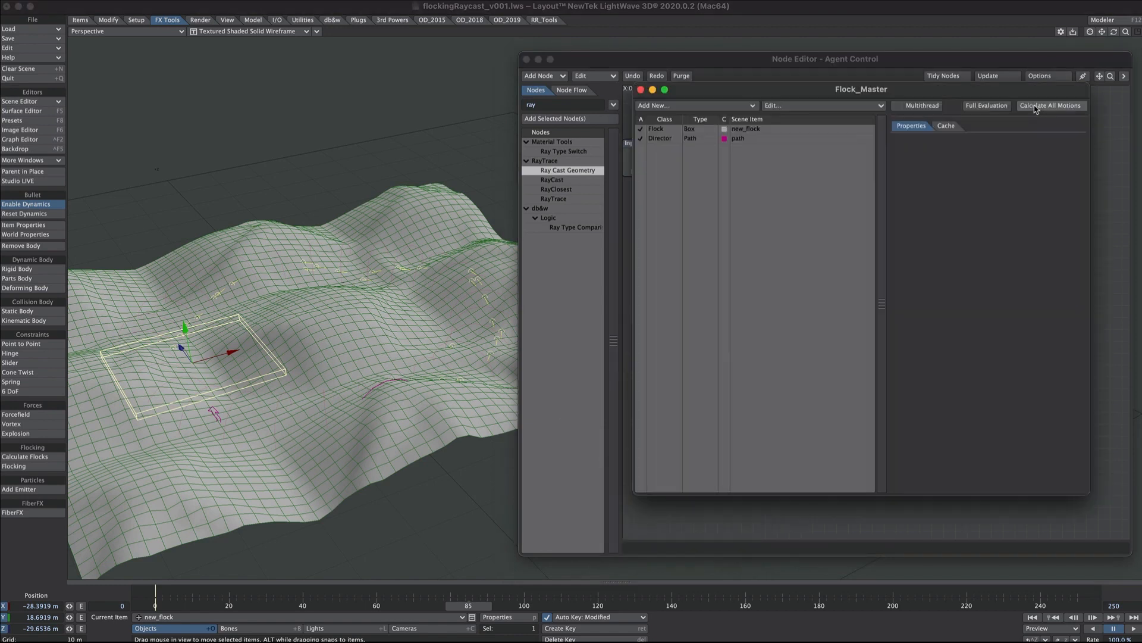
Recalculate all flock motions and play the animation to inspect how the agents travel over the ground.
{"action": "left_click", "coordinate": [1051, 106]}
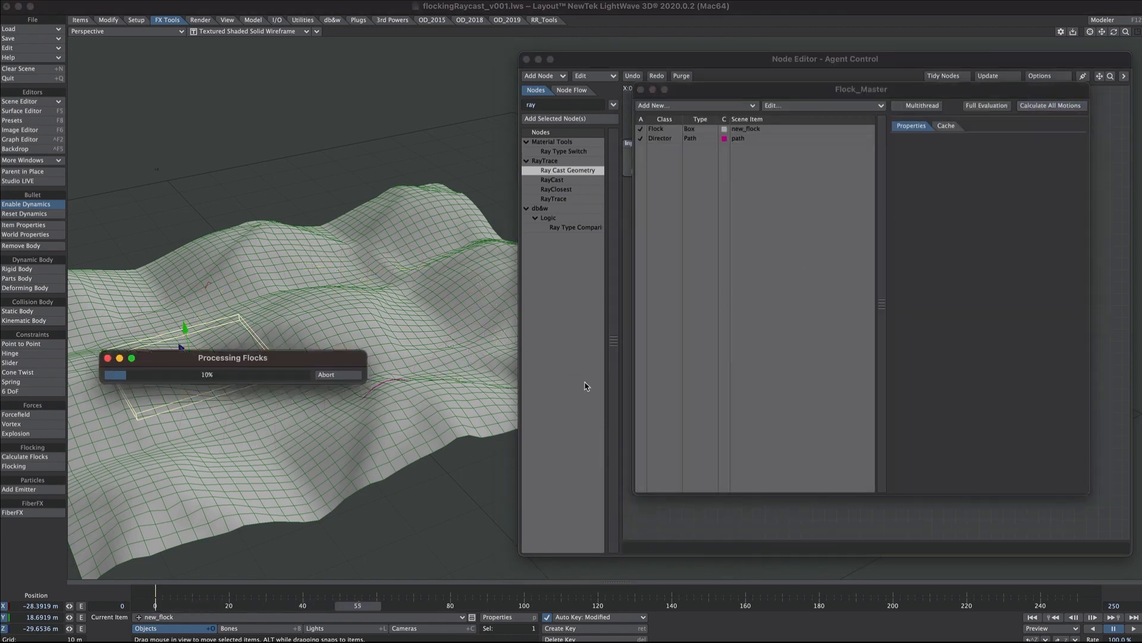
{"action": "left_click", "coordinate": [1134, 629]}
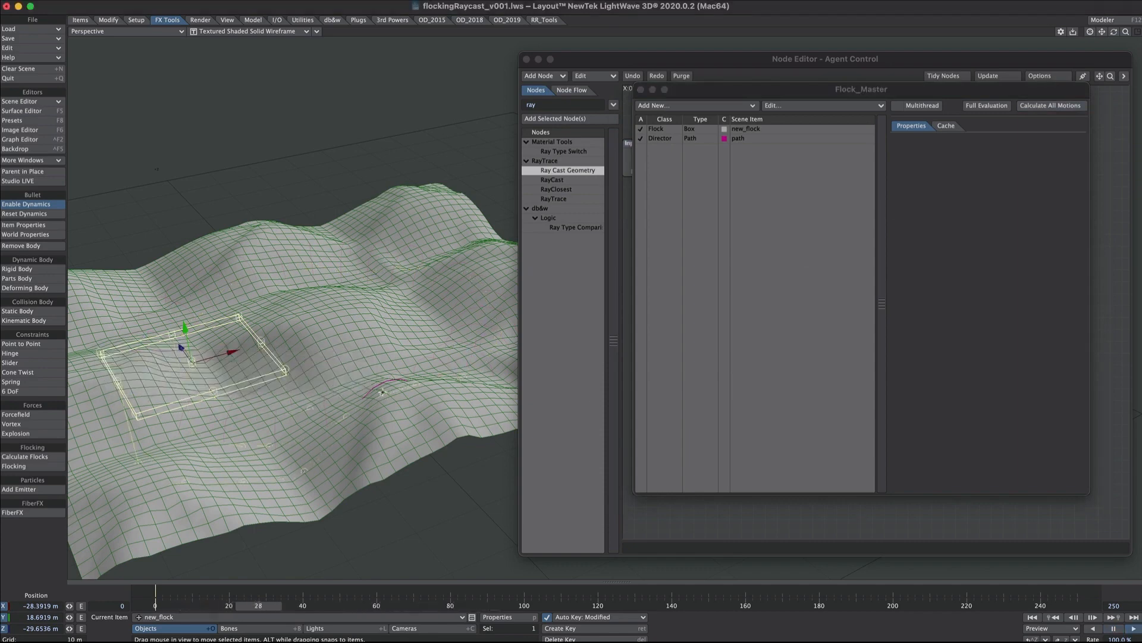
{"action": "left_click_drag", "start_coordinate": [380, 333], "coordinate": [405, 351], "text": "ctrl+alt"}
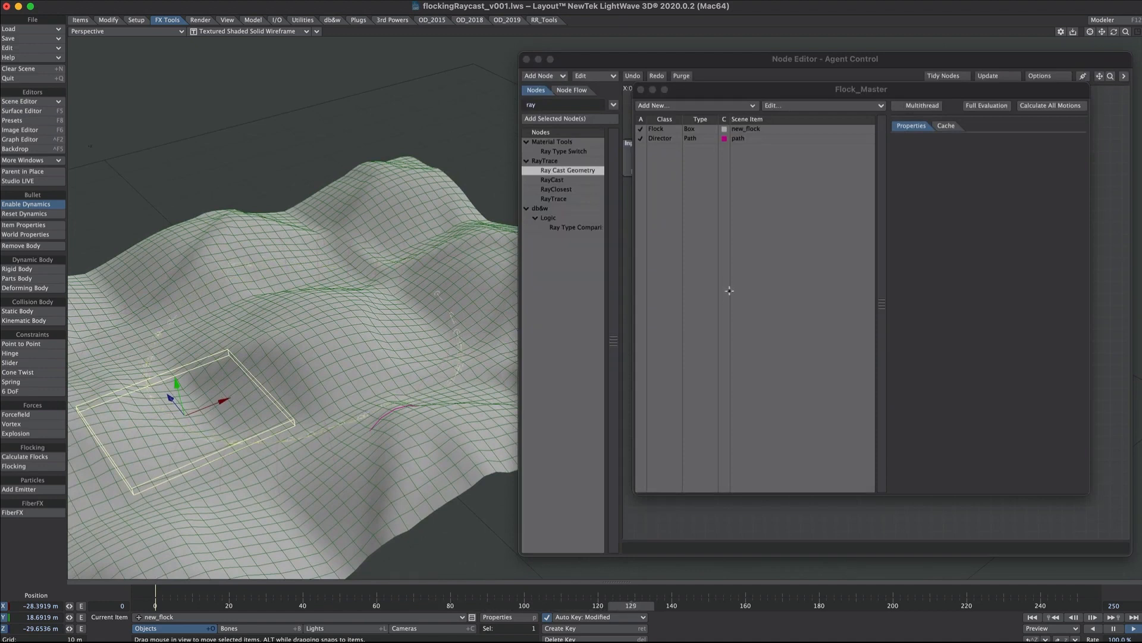
{"action": "left_click", "coordinate": [641, 90]}
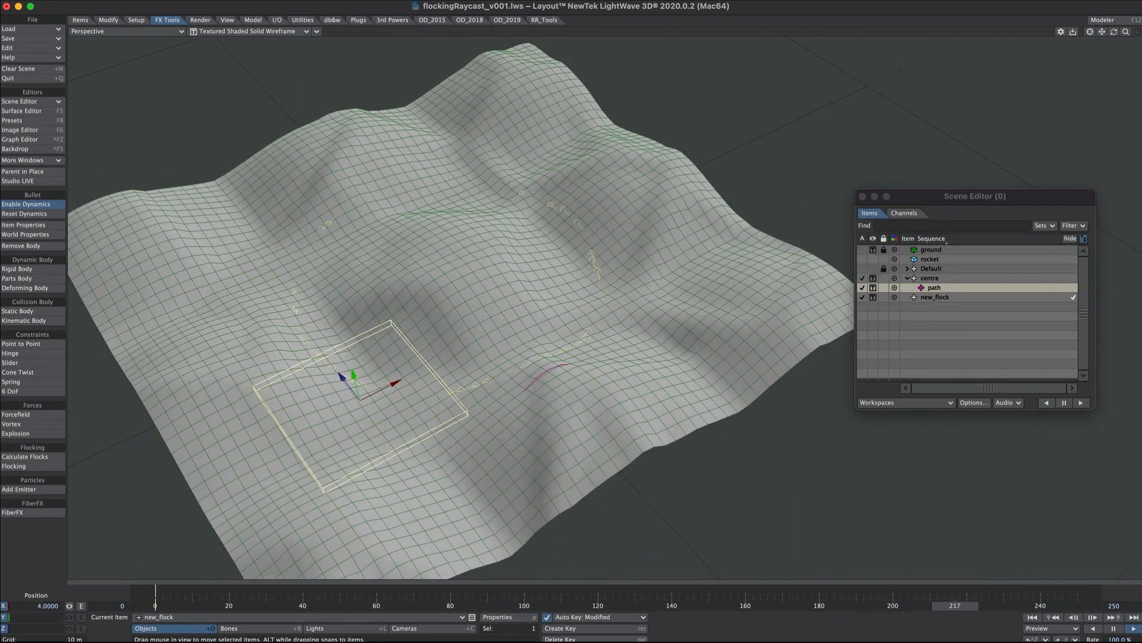
{"action": "mouse_move", "coordinate": [856, 429]}
{"action": "left_mouse_down", "text": "alt"}
{"action": "mouse_move", "coordinate": [833, 363]}
{"action": "mouse_move", "coordinate": [865, 428]}
{"action": "left_mouse_up", "text": "alt"}
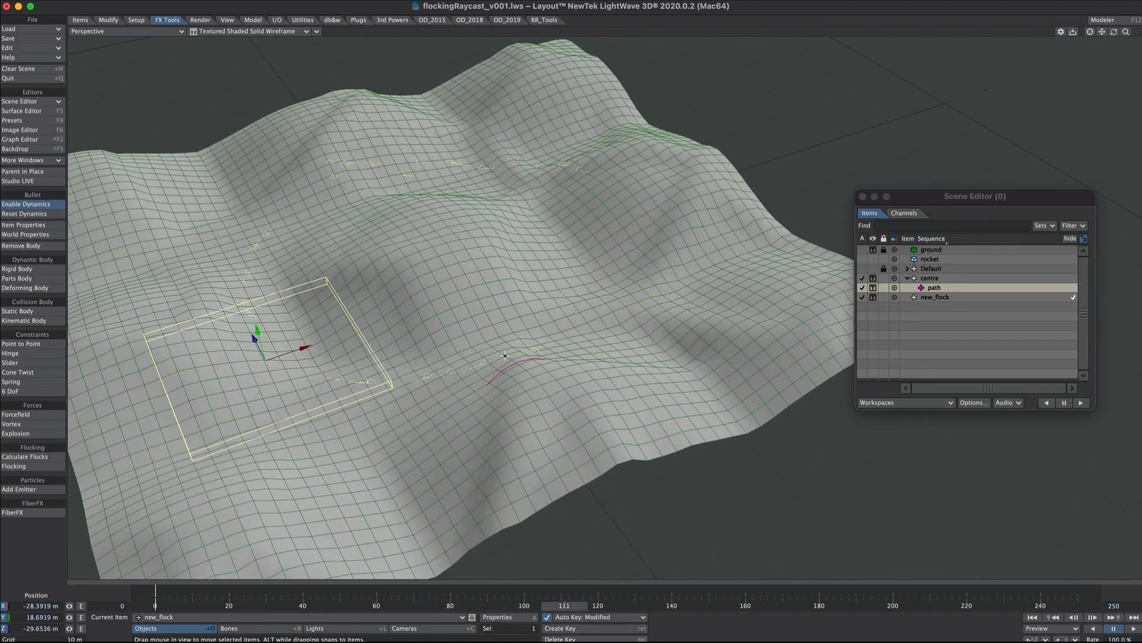
Add an Instance Generator to the new_flock object and dismiss the plug-in error.
{"action": "left_click", "coordinate": [937, 296]}
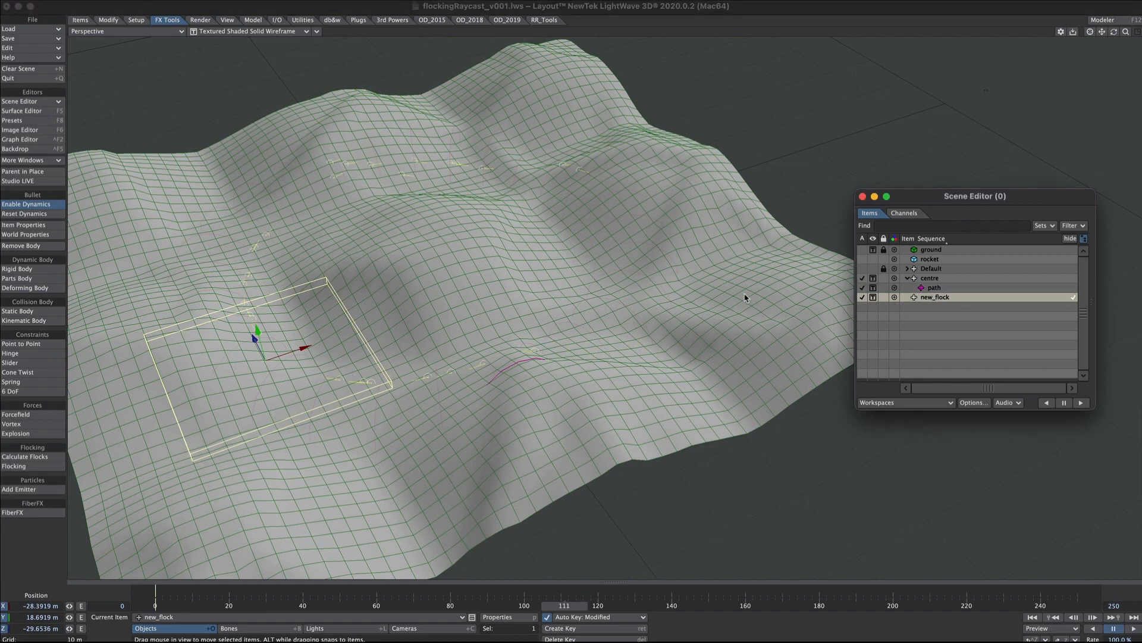
{"action": "key", "text": "p"}
{"action": "left_click", "coordinate": [972, 130]}
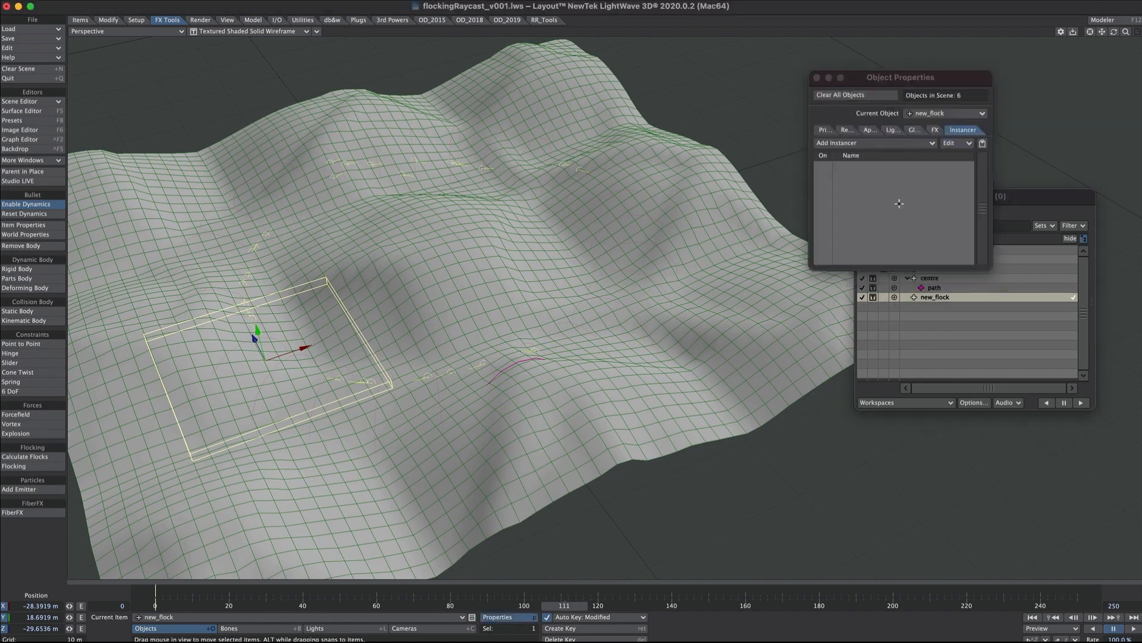
{"action": "left_click", "coordinate": [844, 144]}
{"action": "left_click", "coordinate": [864, 175]}
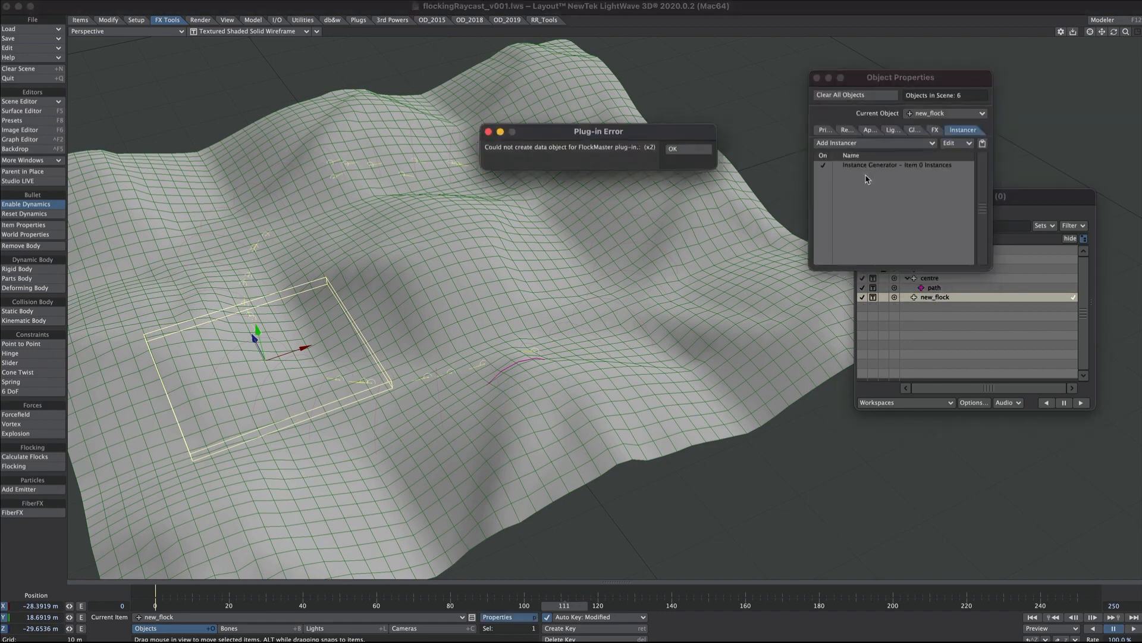
{"action": "left_click_drag", "start_coordinate": [597, 134], "coordinate": [539, 242]}
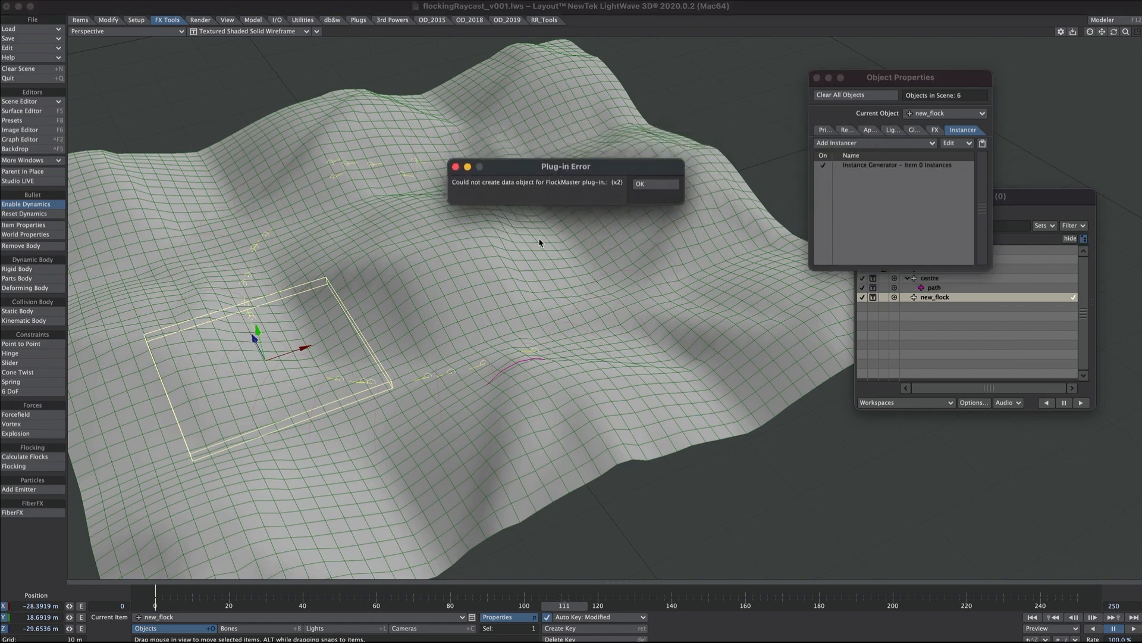
{"action": "left_click", "coordinate": [646, 185]}
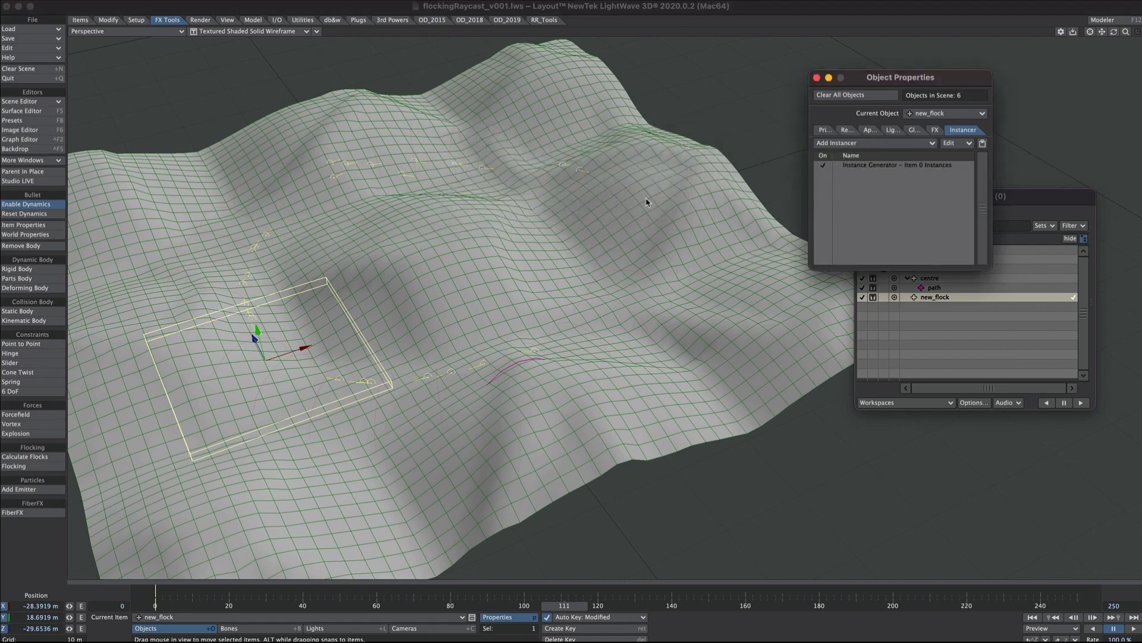
Add the rocket object to new_flock's Instance Generator and set its generation type to Particles.
{"action": "double_click", "coordinate": [886, 167]}
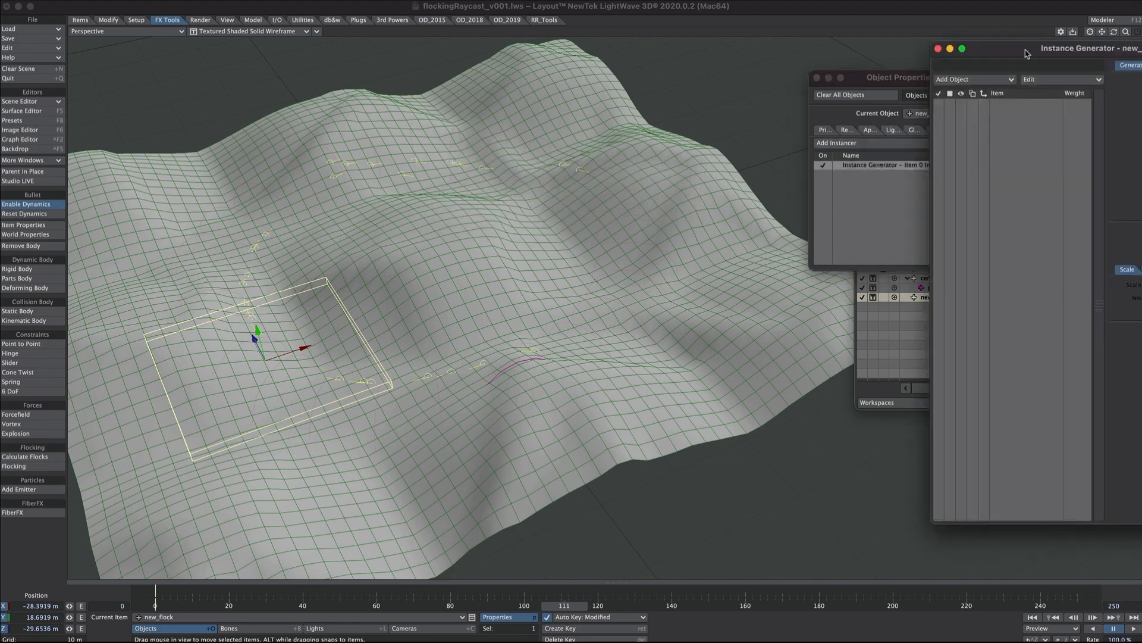
{"action": "left_click_drag", "start_coordinate": [1028, 53], "coordinate": [641, 72]}
{"action": "left_click", "coordinate": [580, 98]}
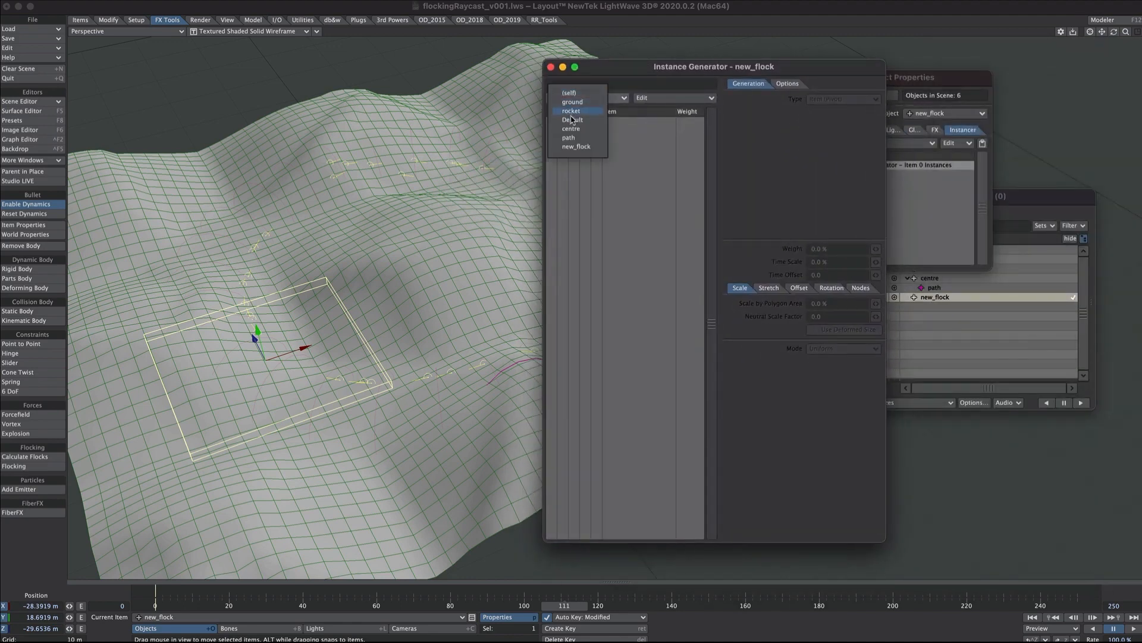
{"action": "left_click", "coordinate": [631, 121]}
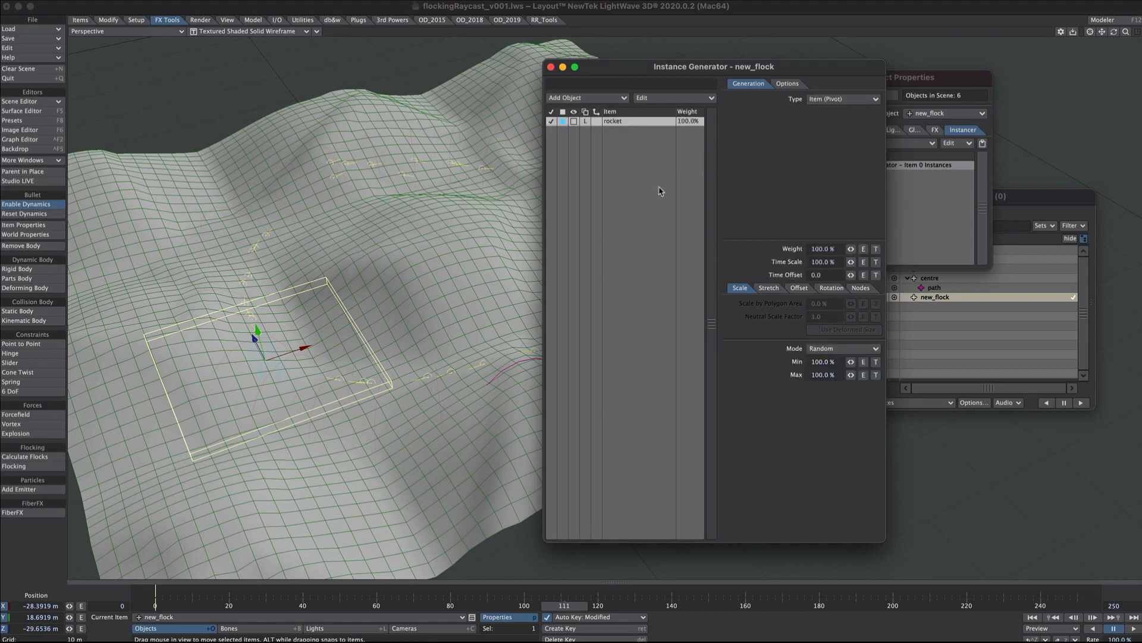
{"action": "left_click", "coordinate": [823, 100]}
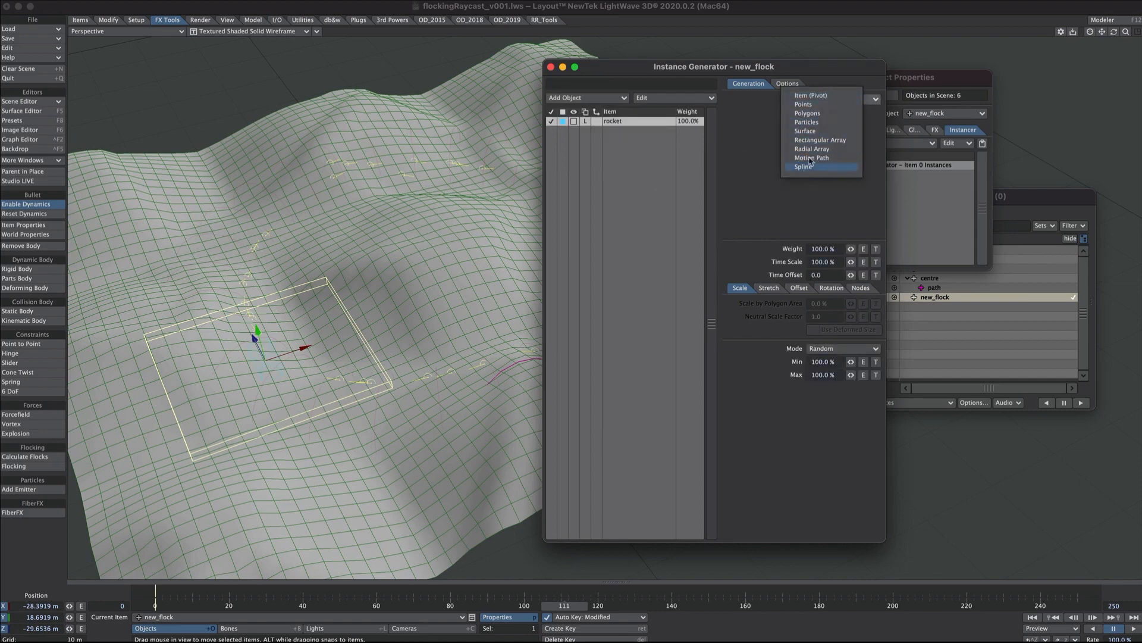
{"action": "left_click", "coordinate": [827, 123]}
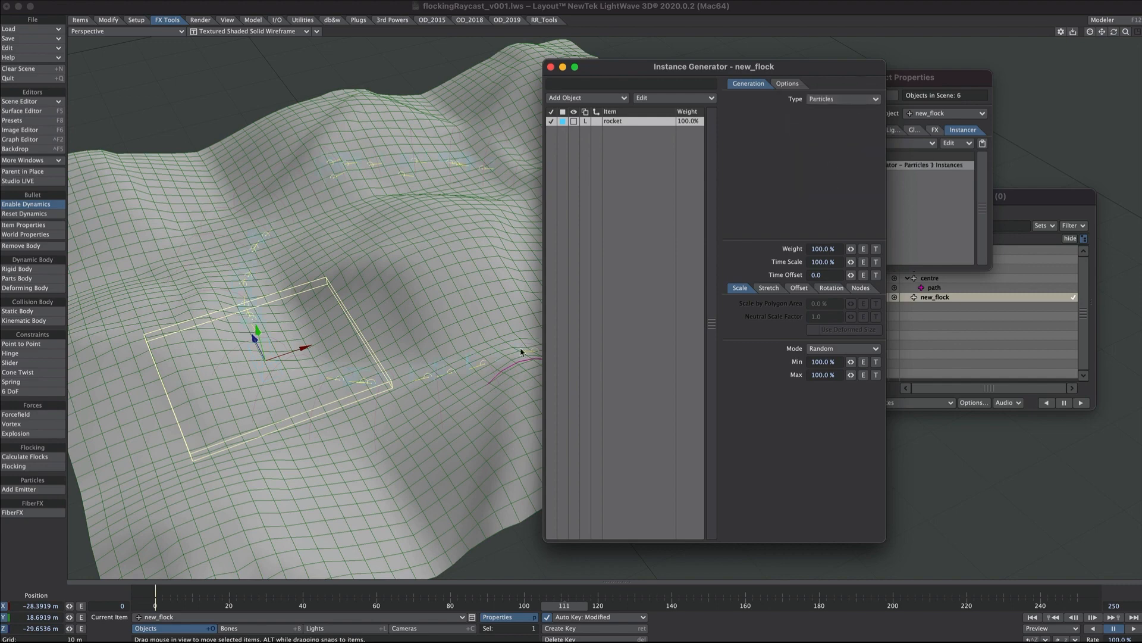
Display the rocket instances as Textured Shaded Solid and inspect them on the ground surface.
{"action": "left_click", "coordinate": [574, 121]}
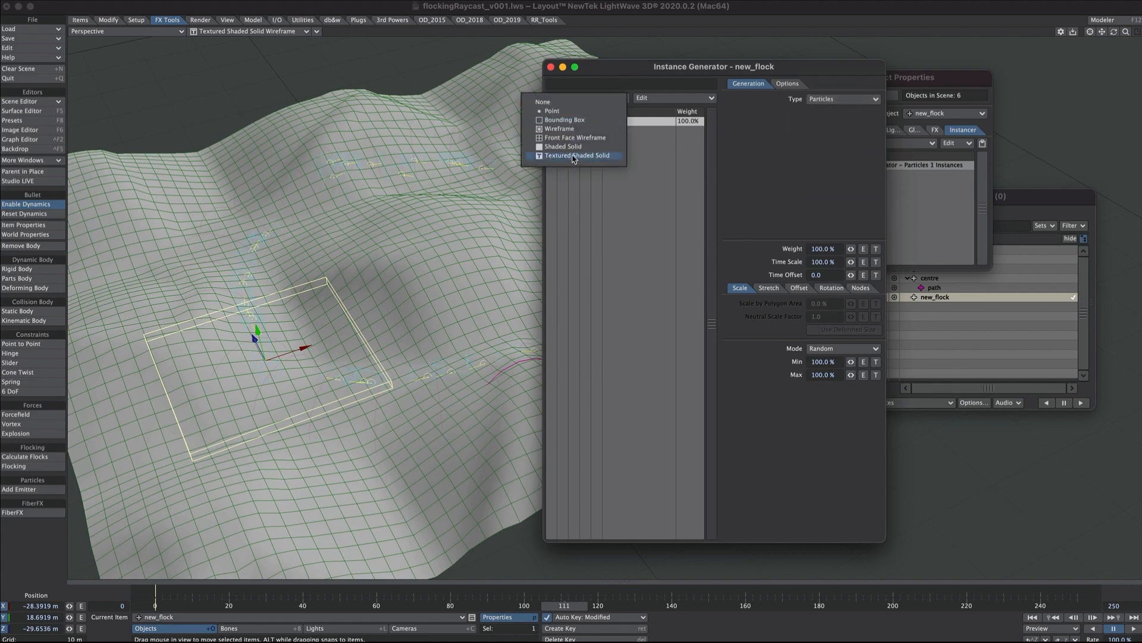
{"action": "left_click", "coordinate": [574, 156]}
{"action": "left_click_drag", "start_coordinate": [334, 344], "coordinate": [758, 223], "text": "alt"}
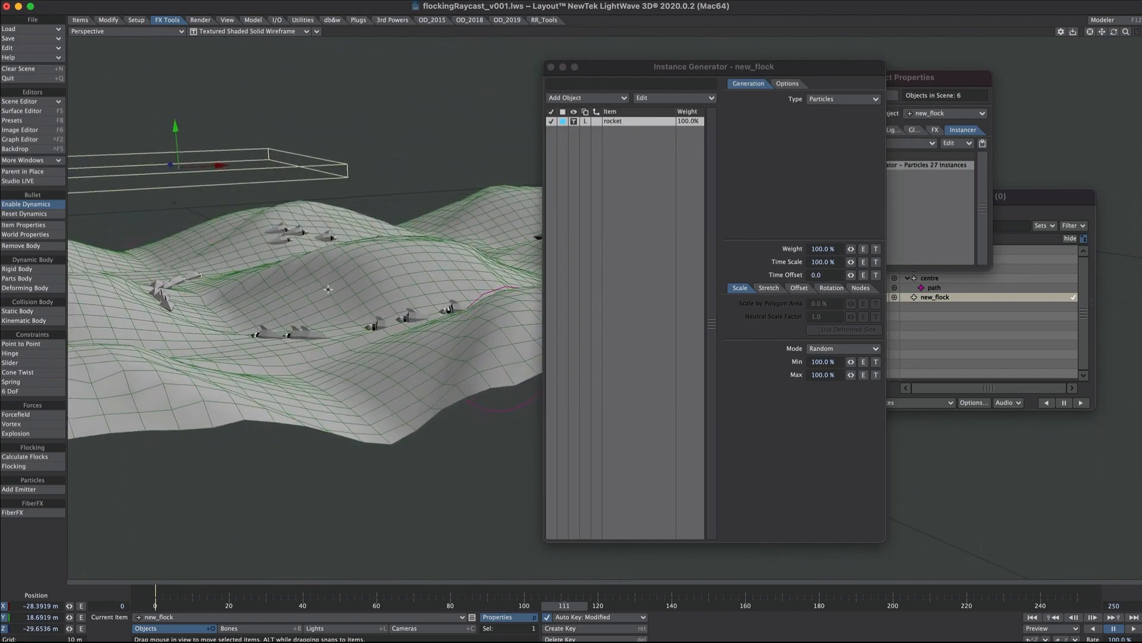
{"action": "left_click_drag", "start_coordinate": [328, 289], "coordinate": [354, 282], "text": "alt"}
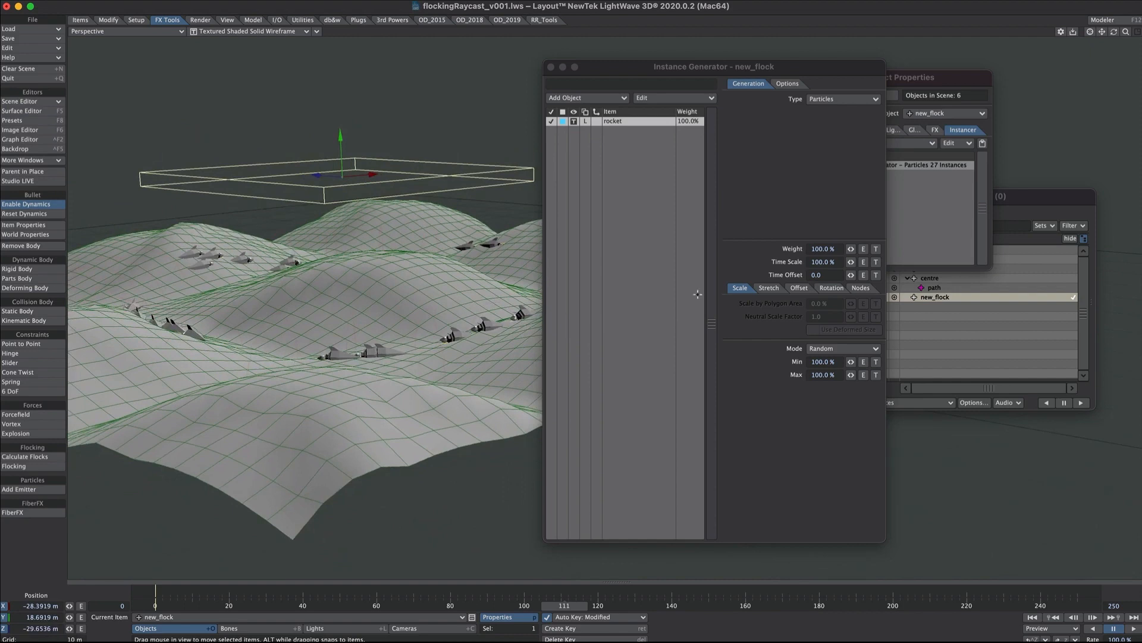
Set the rocket instances' random offset to Min Y 1 m and Max Y 10 m.
{"action": "left_click", "coordinate": [799, 288]}
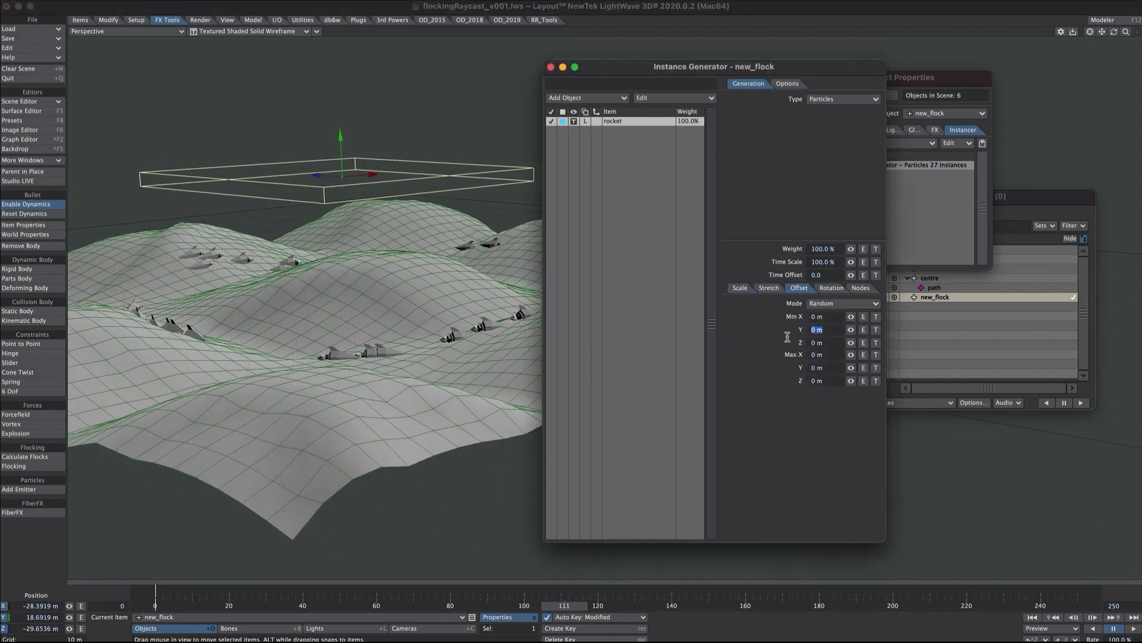
{"action": "type", "text": "1"}
{"action": "key", "text": "Tab"}
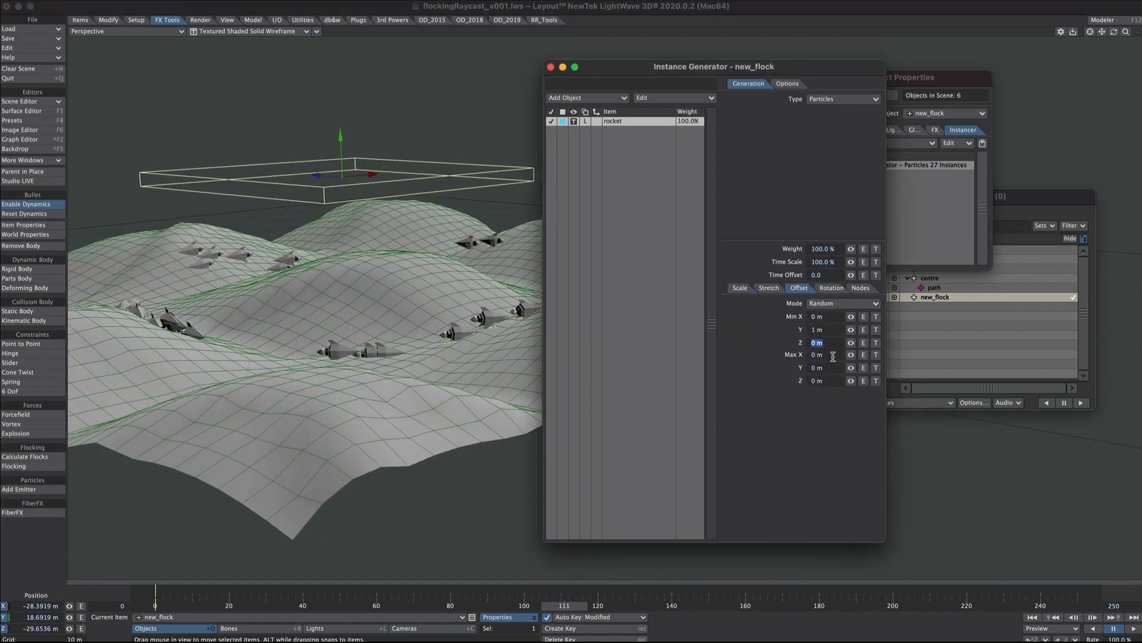
{"action": "type", "text": "10"}
{"action": "key", "text": "Tab"}
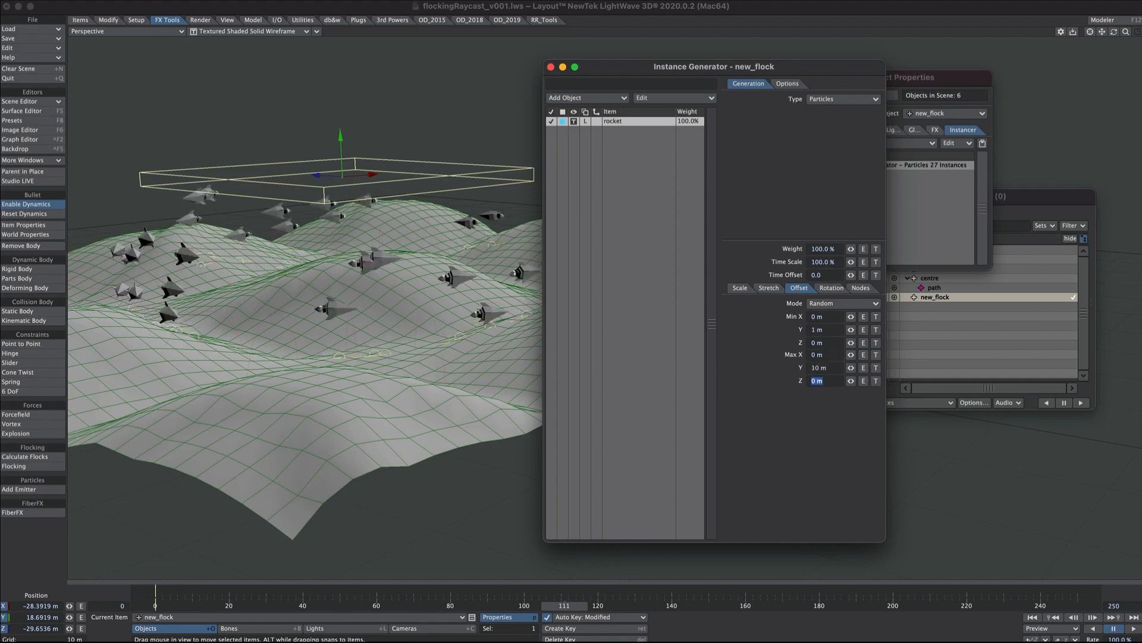
Raise the rocket instances' Min Y offset to 2 m.
{"action": "left_click_drag", "start_coordinate": [393, 301], "coordinate": [813, 327], "text": "ctrl+alt"}
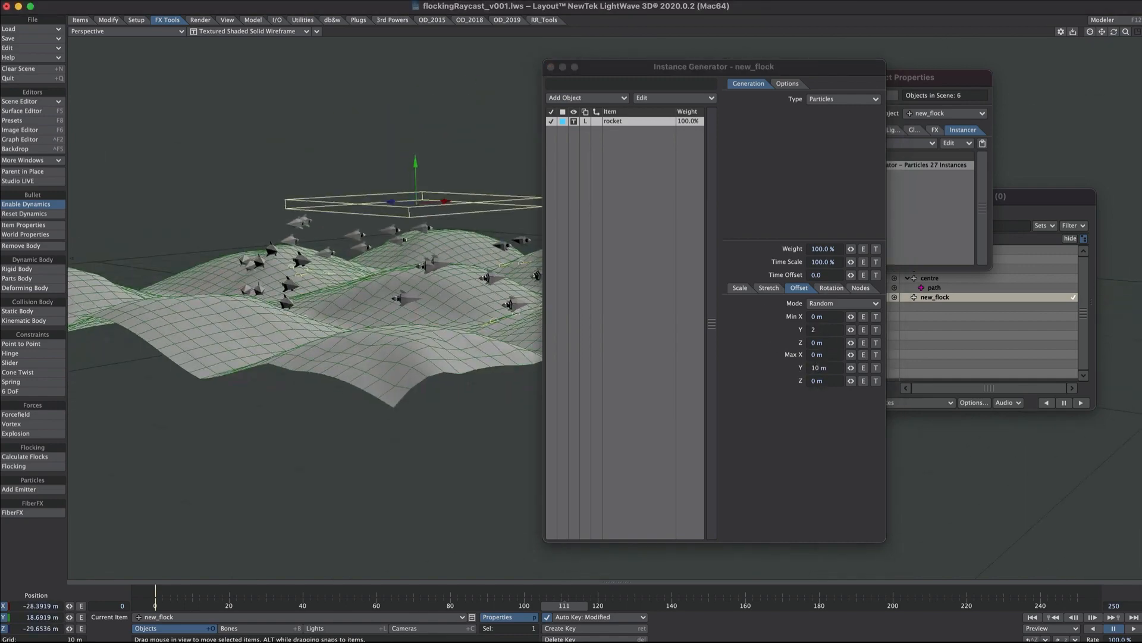
{"action": "left_click", "coordinate": [657, 341]}
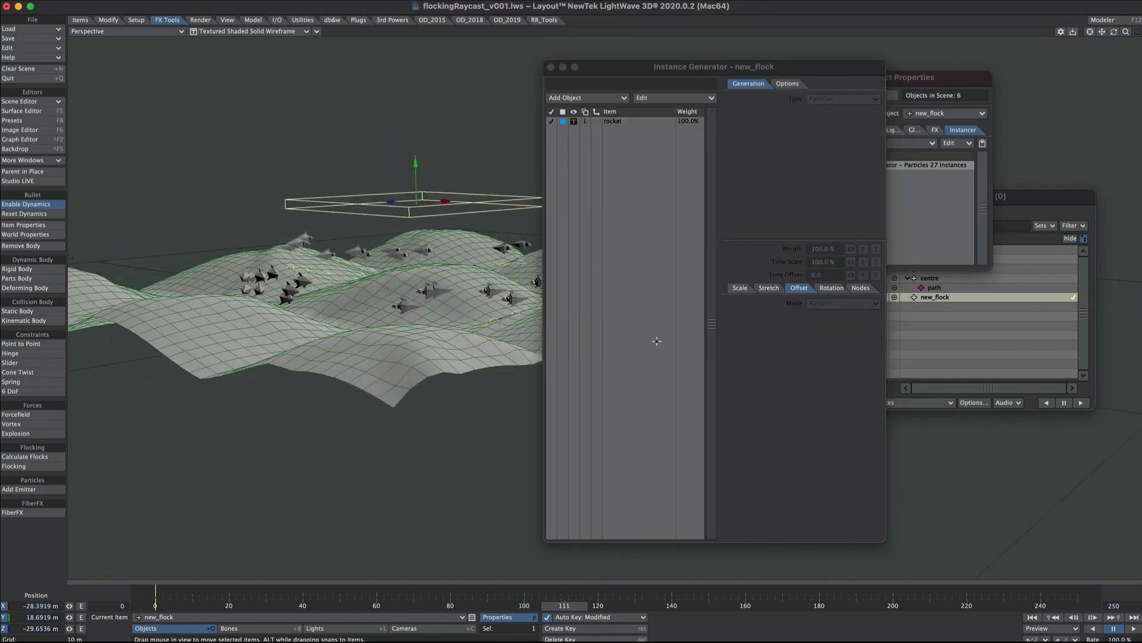
Close the instance generator and object properties, playing the animation to inspect the rocket instances above the ground from several angles.
{"action": "left_click", "coordinate": [646, 124]}
{"action": "left_click_drag", "start_coordinate": [458, 345], "coordinate": [529, 309], "text": "alt"}
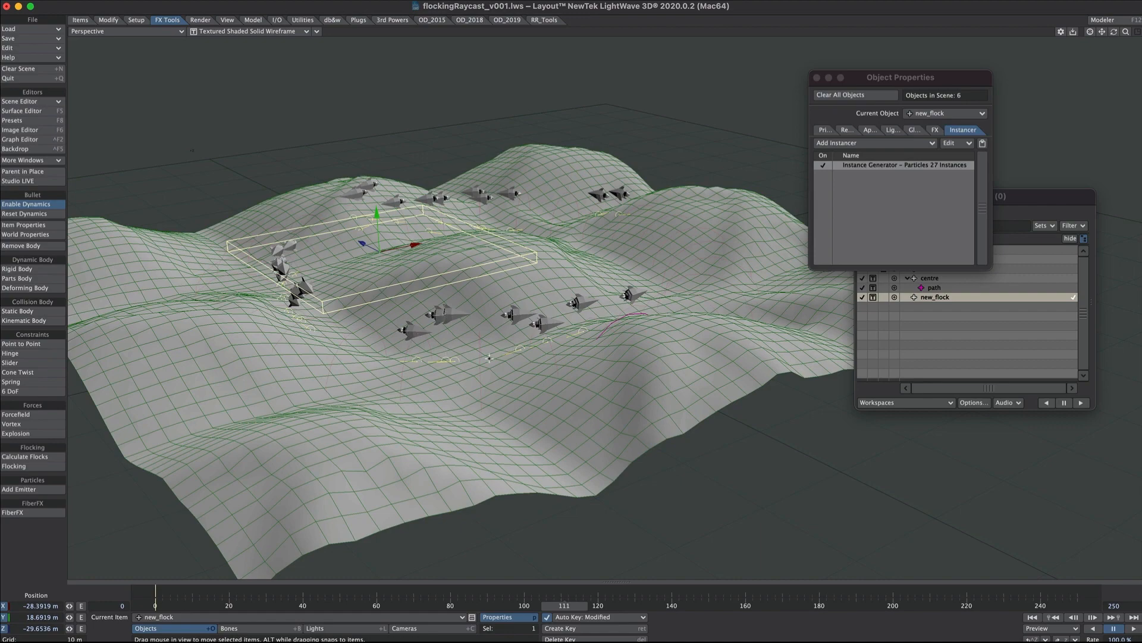
{"action": "left_click", "coordinate": [1131, 630]}
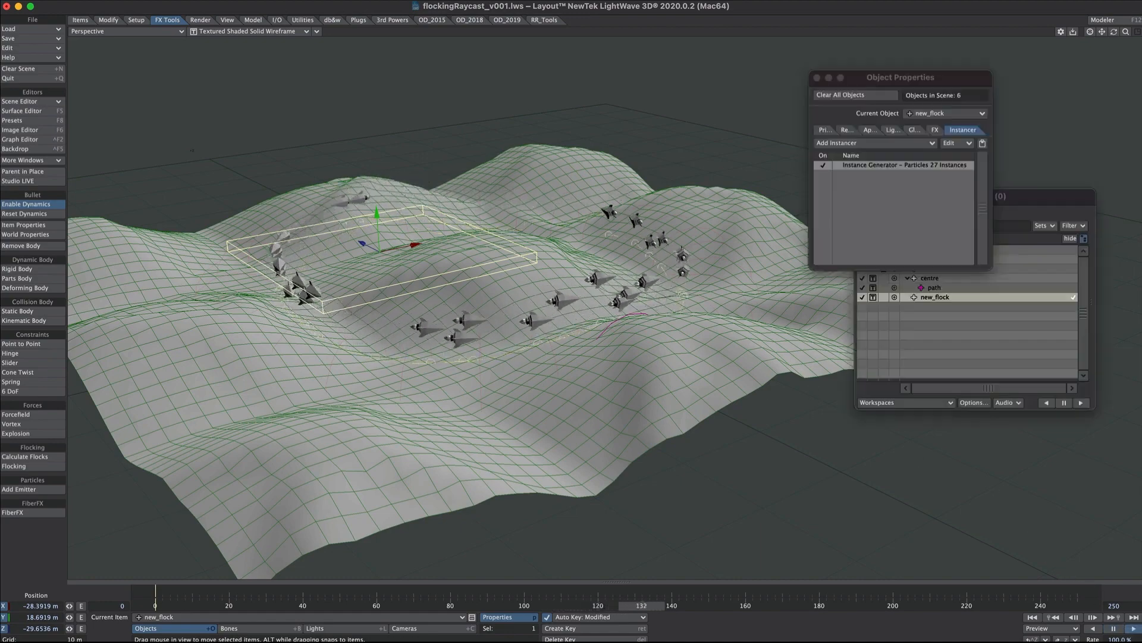
{"action": "left_click_drag", "start_coordinate": [476, 334], "coordinate": [548, 416], "text": "alt"}
{"action": "left_click_drag", "start_coordinate": [684, 318], "coordinate": [494, 393], "text": "alt+shift"}
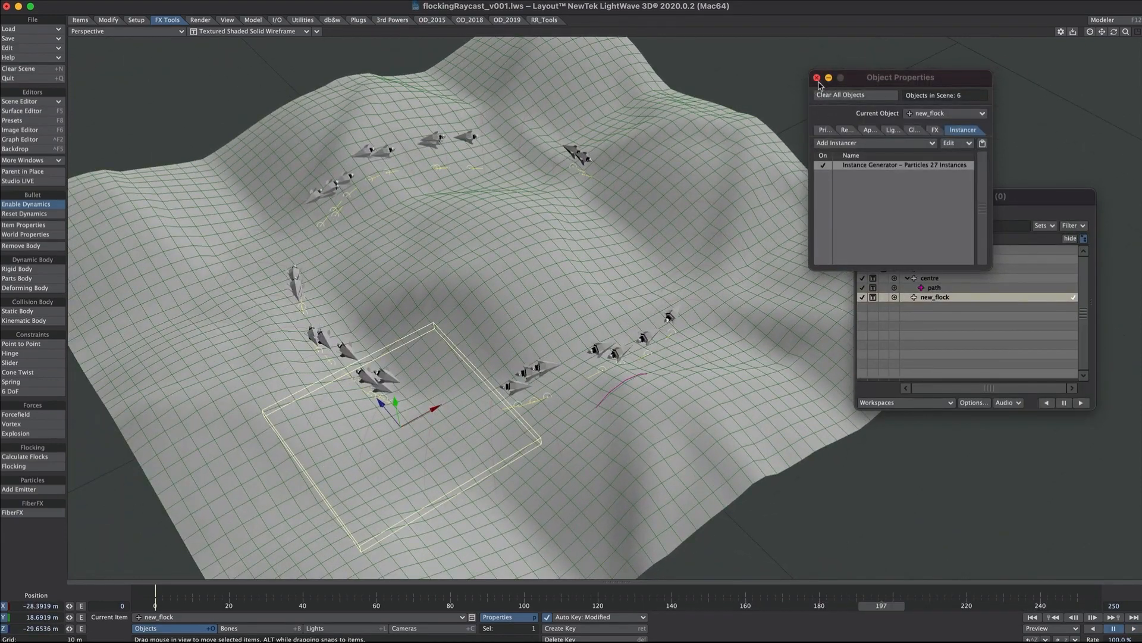
{"action": "left_click", "coordinate": [817, 78]}
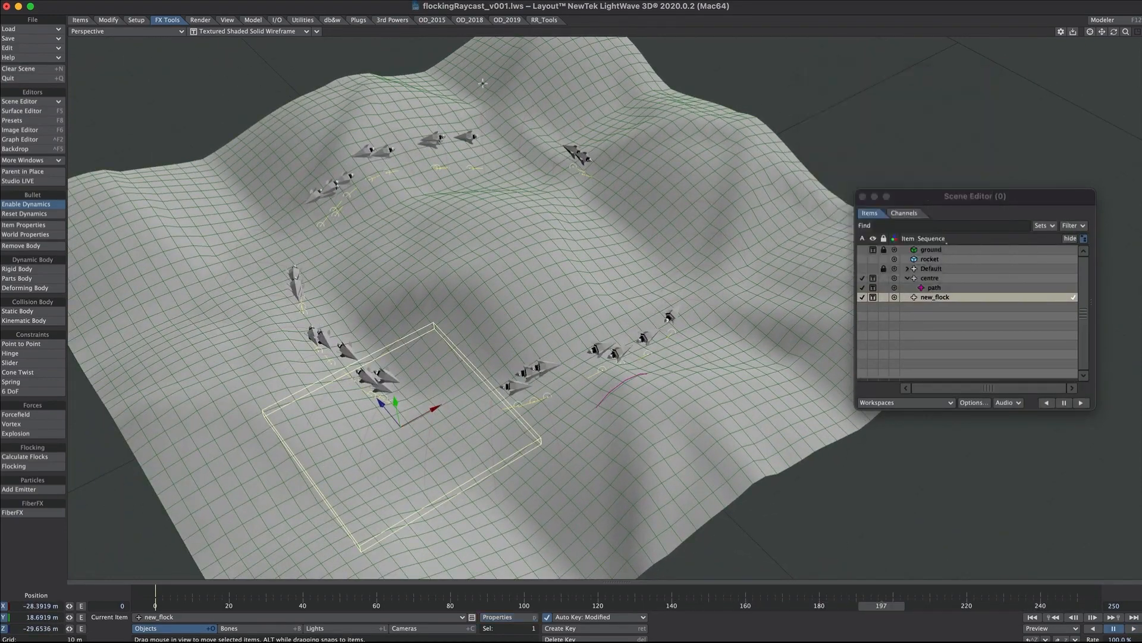
Set new_flock's agent Range to 2 m in the flocking settings and recalculate all motions to preview the spacing.
{"action": "left_click", "coordinate": [27, 468]}
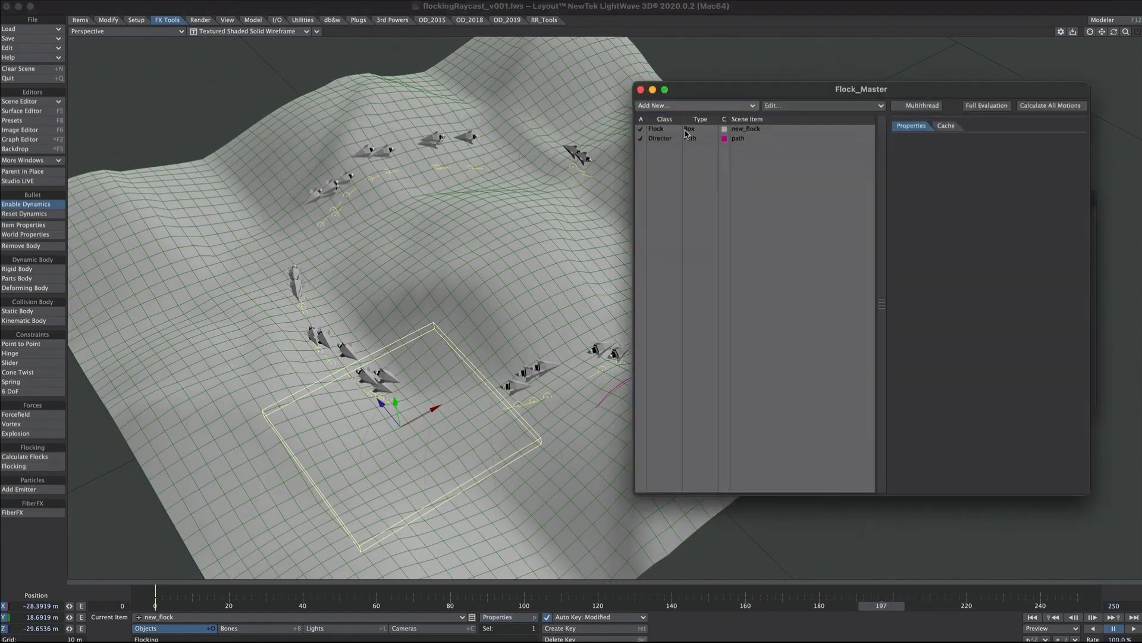
{"action": "left_click", "coordinate": [661, 130]}
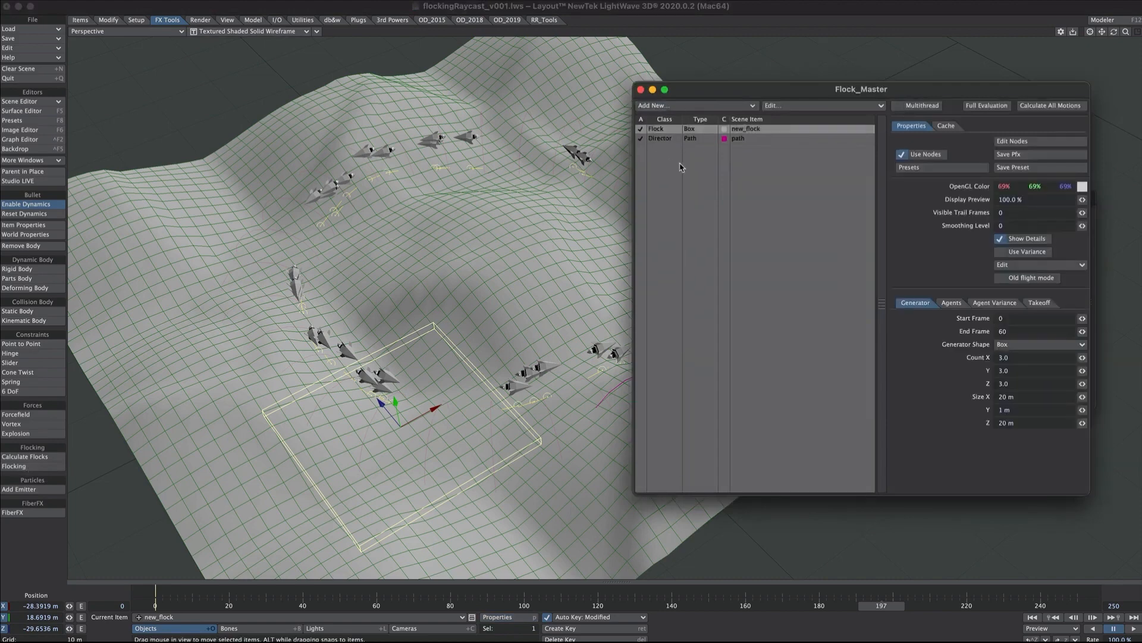
{"action": "left_click", "coordinate": [952, 301]}
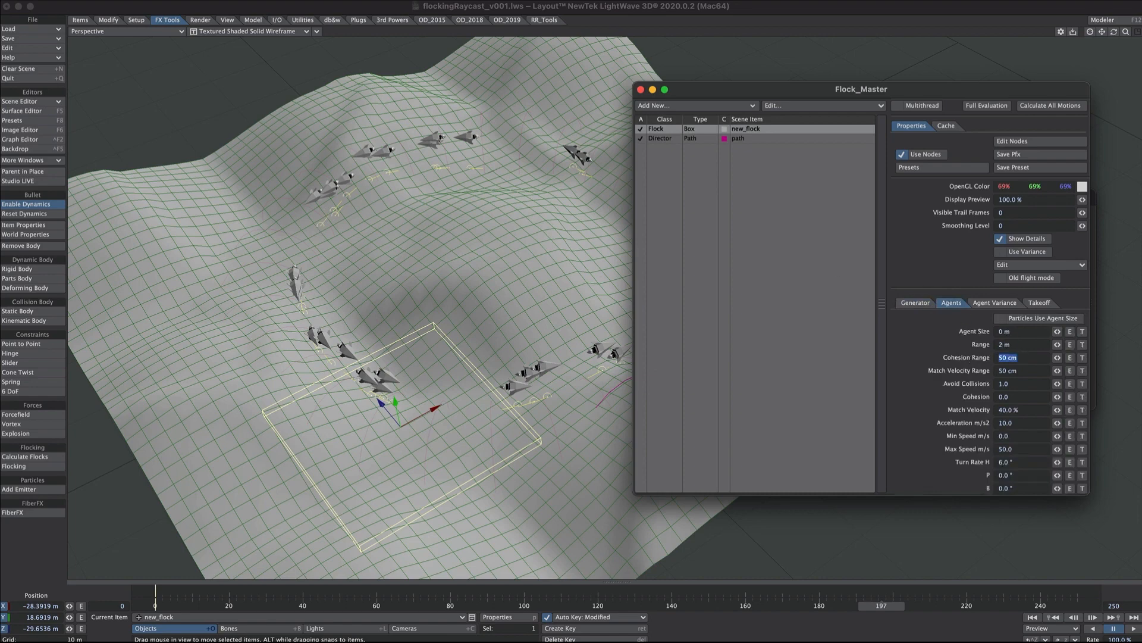
{"action": "left_click", "coordinate": [265, 604]}
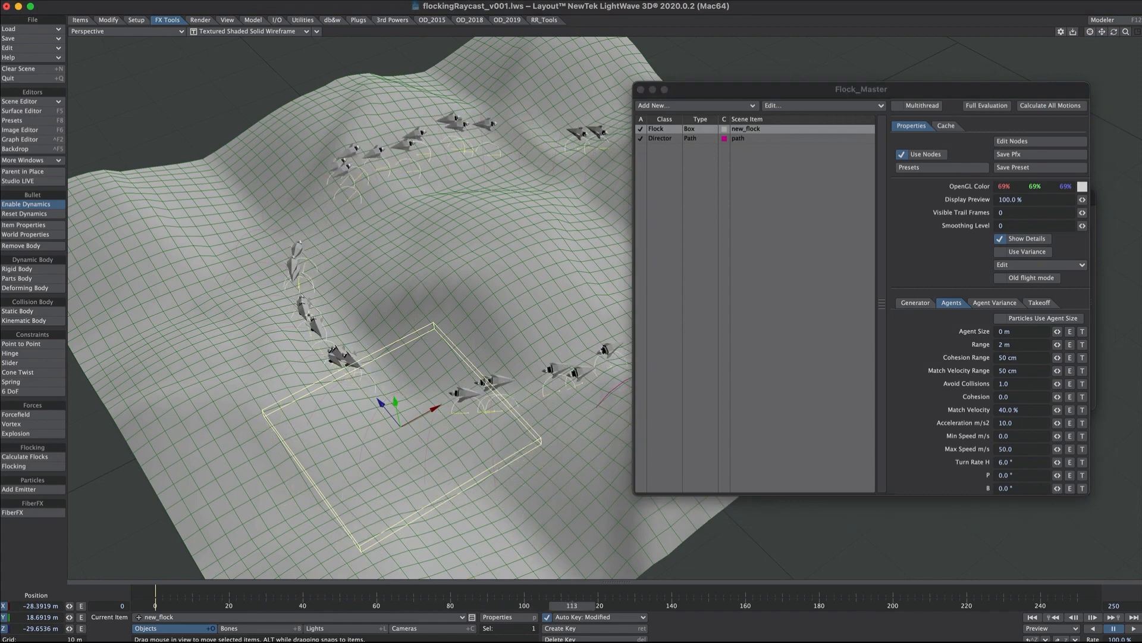
{"action": "mouse_move", "coordinate": [1113, 32]}
{"action": "left_mouse_down"}
{"action": "mouse_move", "coordinate": [1126, 49]}
{"action": "mouse_move", "coordinate": [1110, 41]}
{"action": "left_mouse_up"}
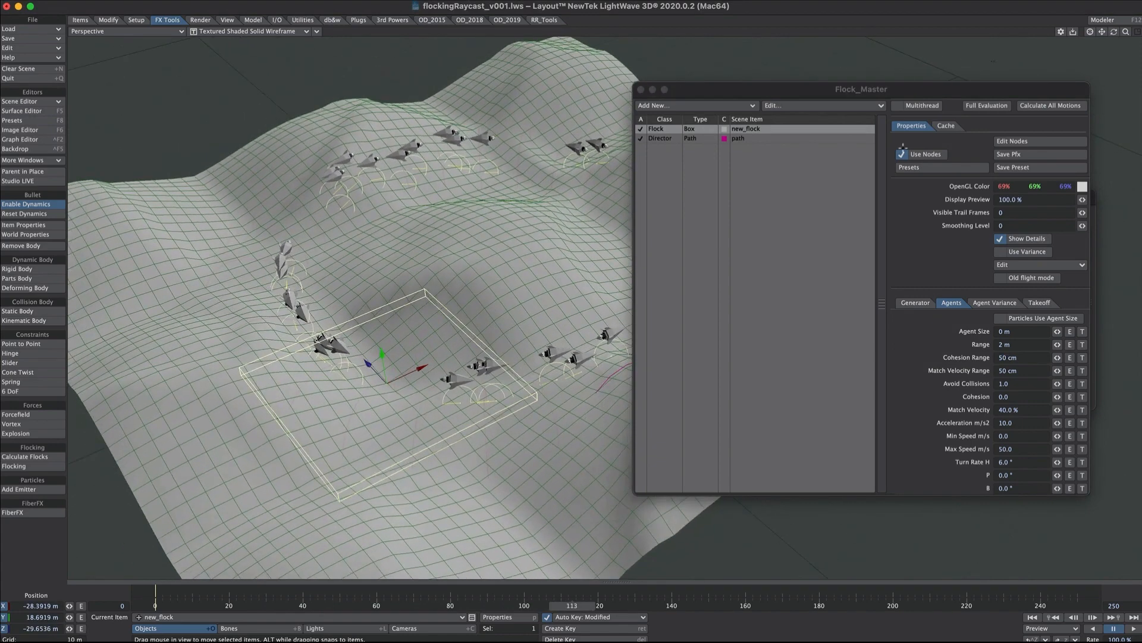
{"action": "left_click", "coordinate": [1035, 106]}
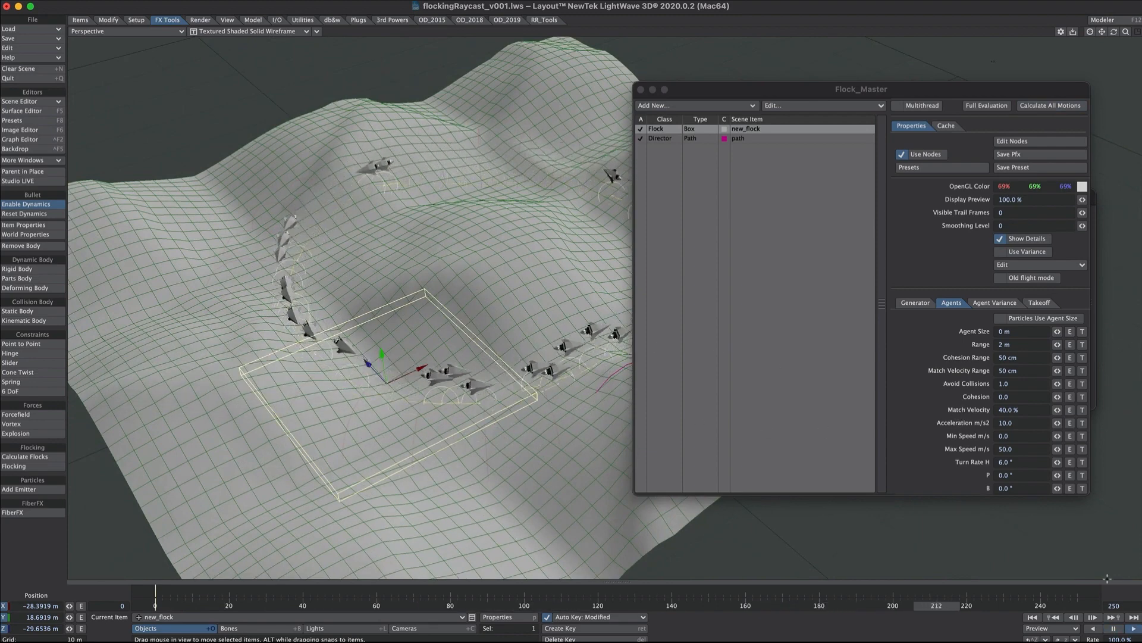
{"action": "left_click", "coordinate": [1114, 630]}
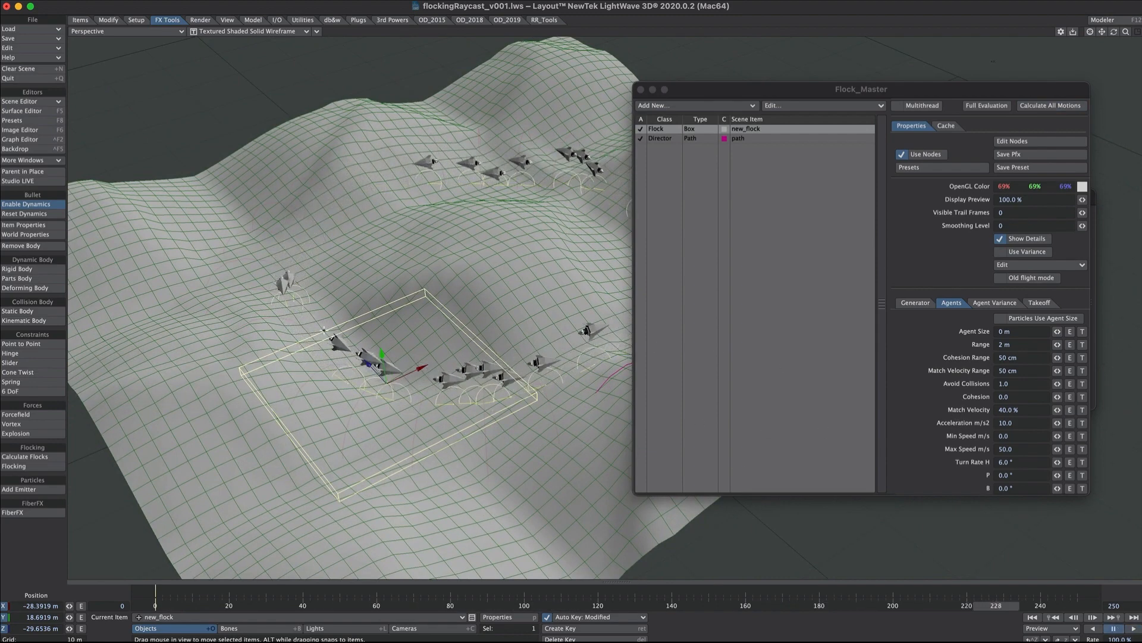
Copy new_flock's agent settings to the variant and enable Use Variance.
{"action": "left_click", "coordinate": [881, 284]}
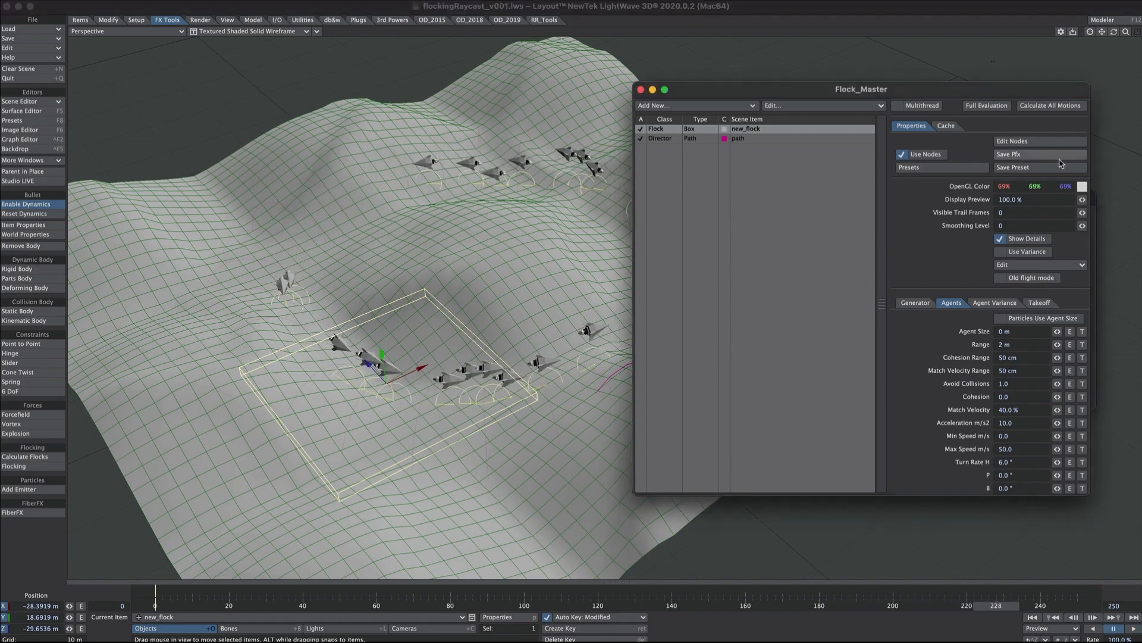
{"action": "left_click", "coordinate": [1011, 266]}
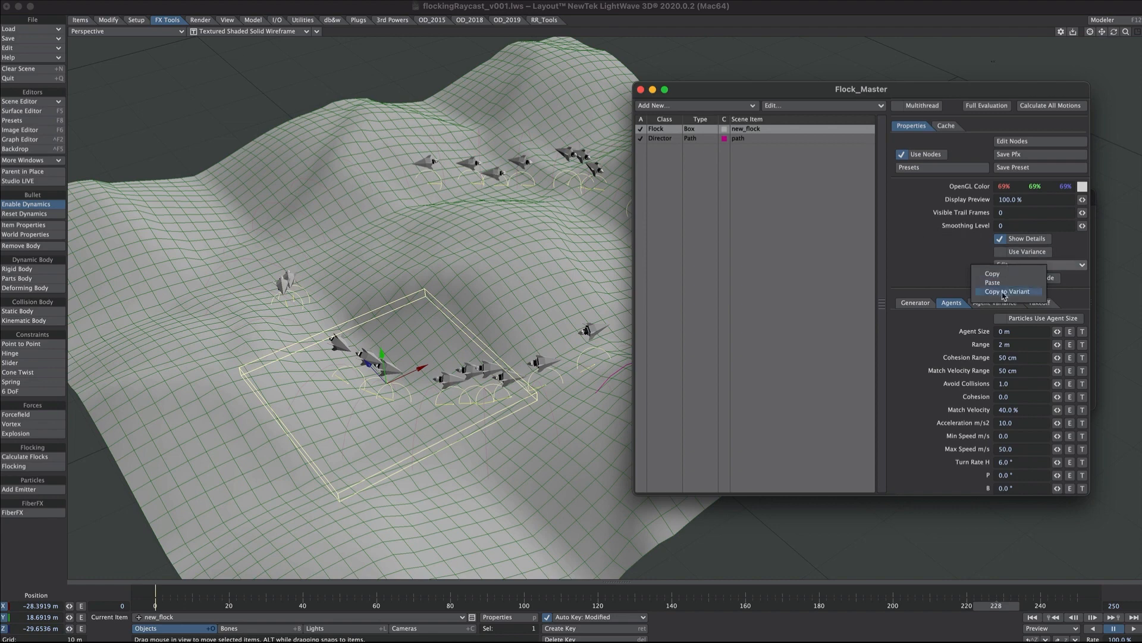
{"action": "left_click", "coordinate": [1004, 292]}
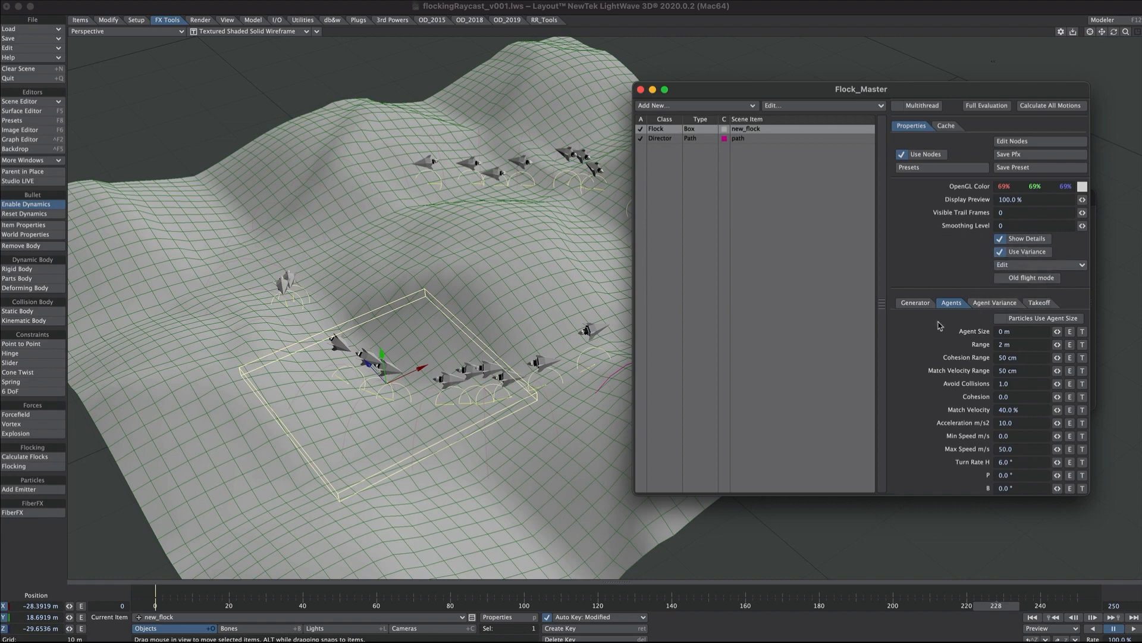
Set the agent variance to Range 3 m, Acceleration 5 and Max Speed 70, and recalculate all motions.
{"action": "left_click", "coordinate": [986, 303]}
{"action": "left_click", "coordinate": [1042, 106]}
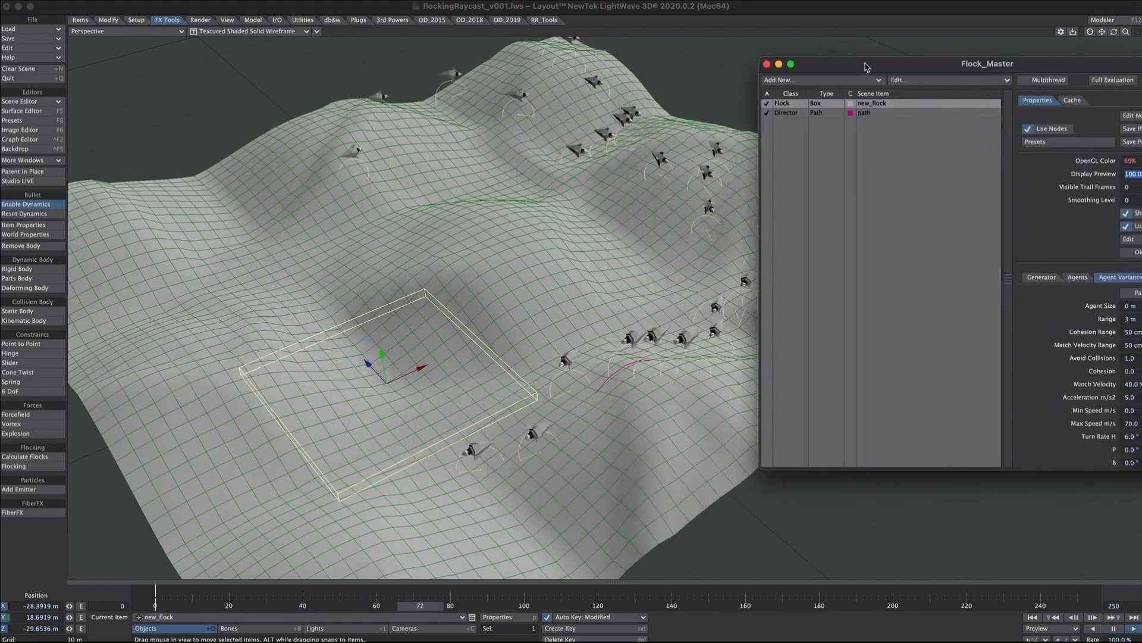
{"action": "left_click_drag", "start_coordinate": [865, 64], "coordinate": [871, 99]}
{"action": "left_click_drag", "start_coordinate": [554, 266], "coordinate": [443, 312], "text": "ctrl+alt"}
{"action": "left_click_drag", "start_coordinate": [838, 101], "coordinate": [764, 111]}
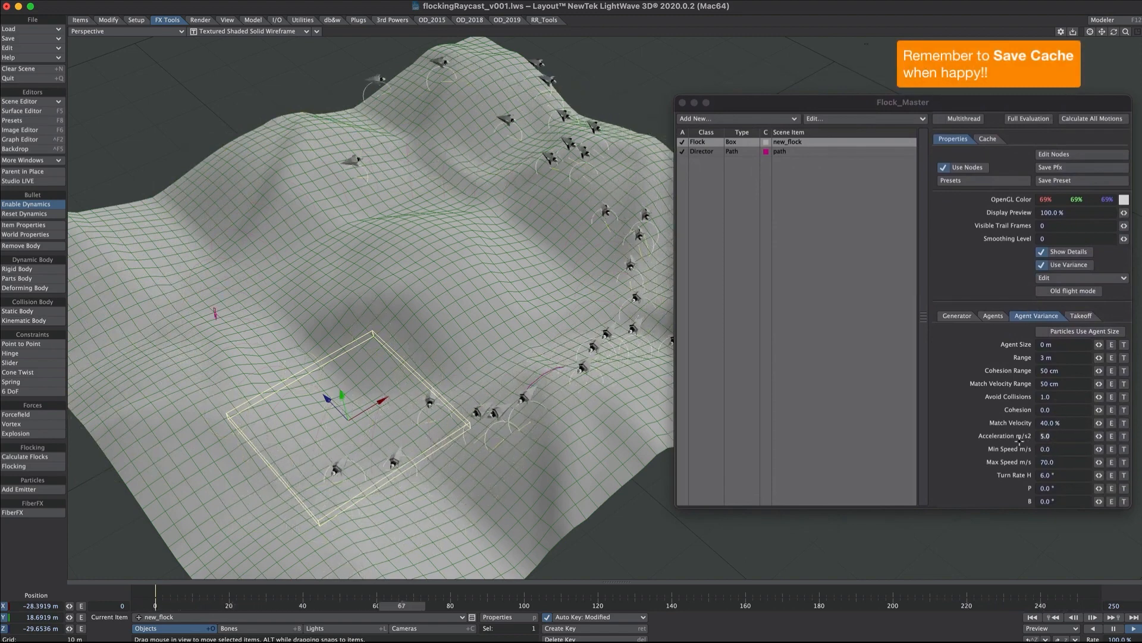
Set the agent variance's Acceleration to 10 m/s2, preview the flock and bring up the base agent settings for comparison.
{"action": "type", "text": "10"}
{"action": "key", "text": "Tab"}
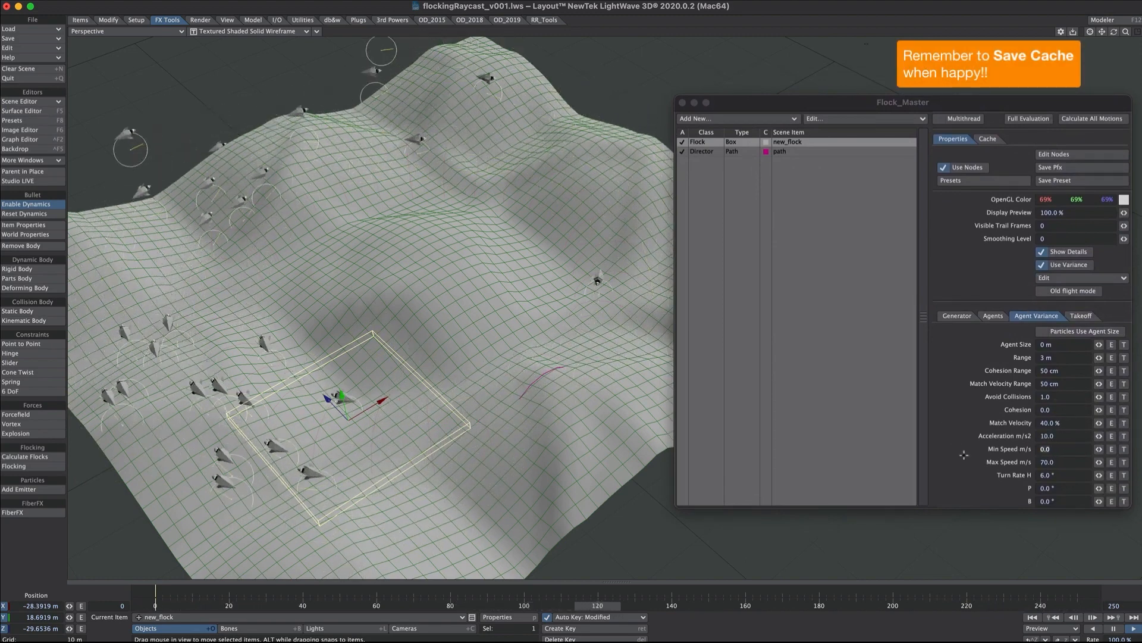
{"action": "key", "text": "Return"}
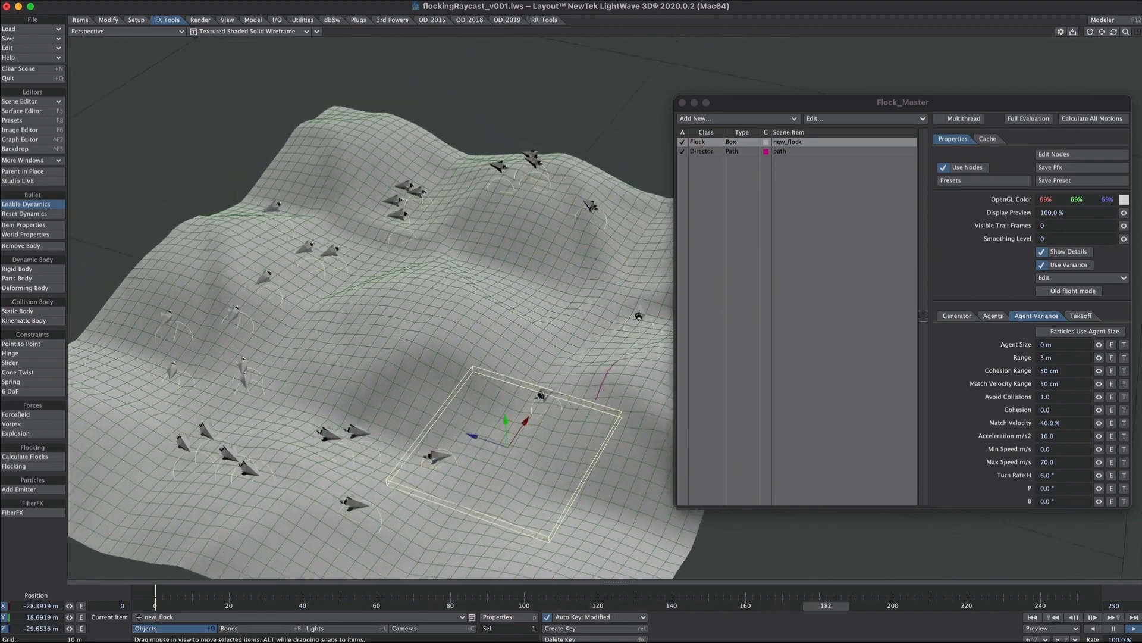
{"action": "left_click", "coordinate": [993, 316]}
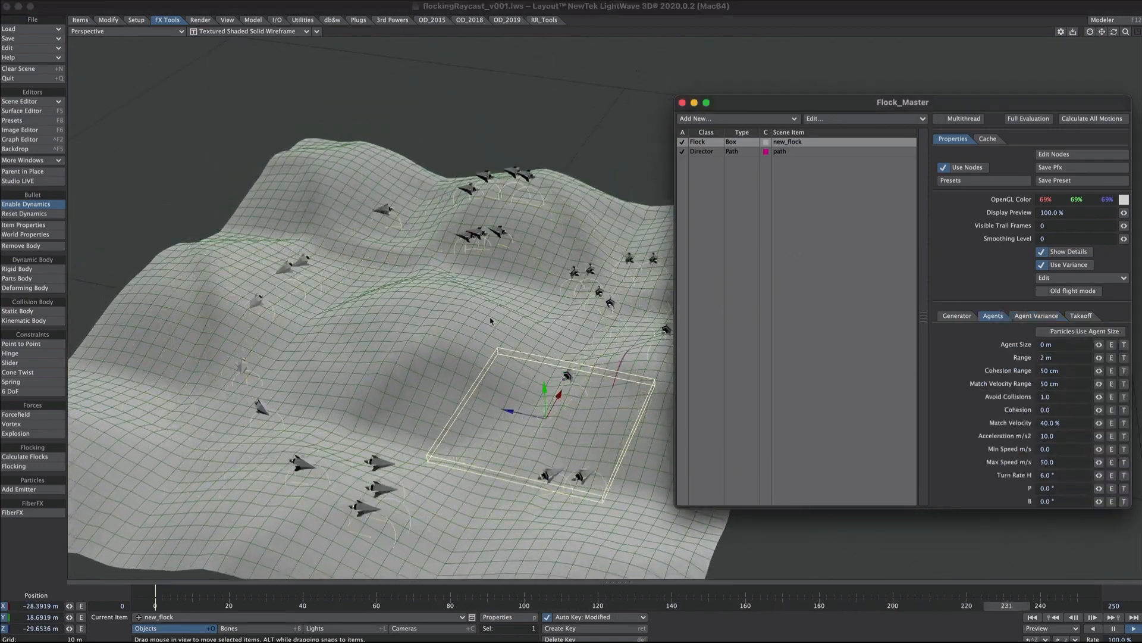